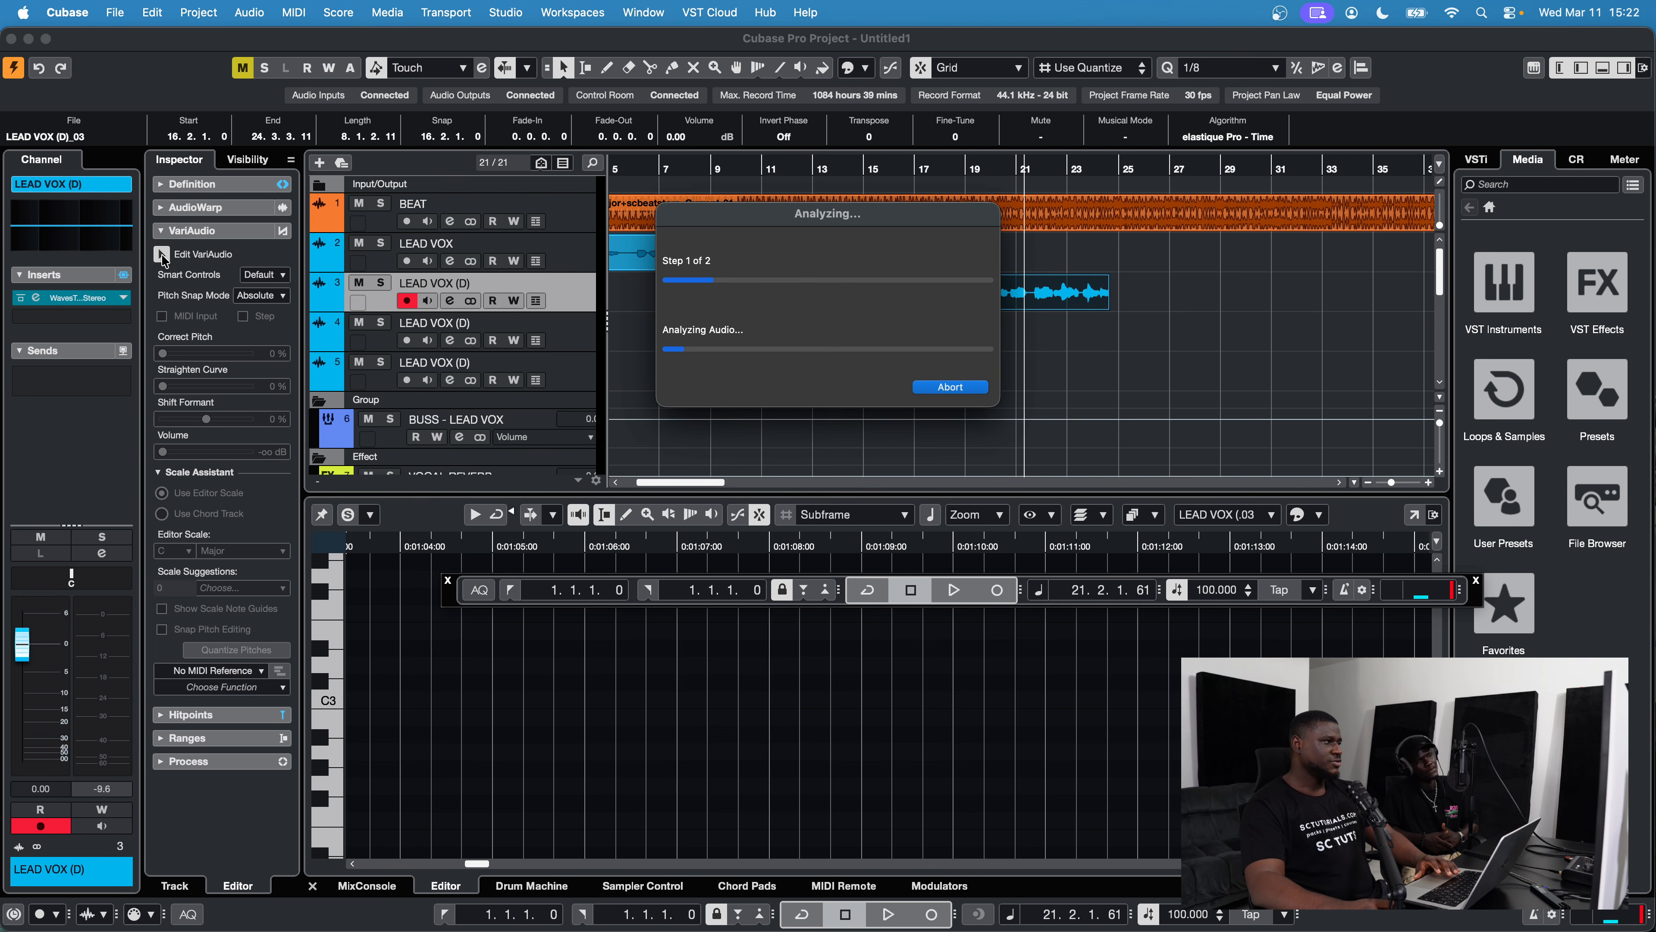
Select all VariAudio segments of the LEAD VOX (D)_03 event and quantize their pitches to a C# Major editor scale.
scroll(562, 708, down, 1)
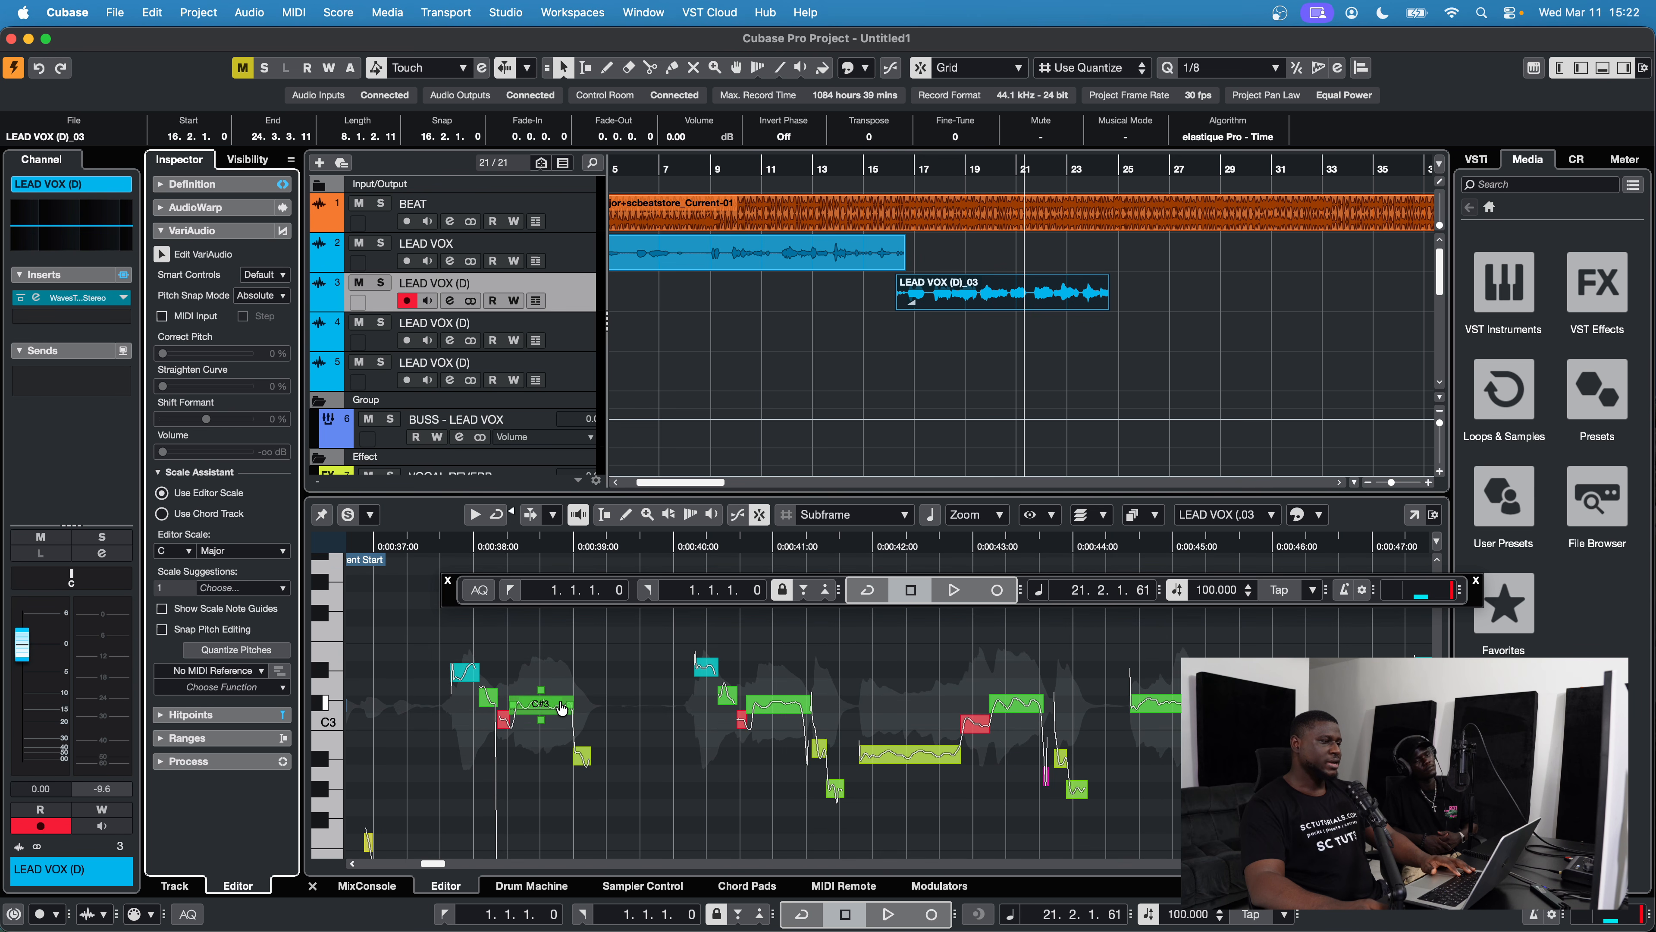
scroll(562, 707, down, 2)
scroll(562, 708, down, 1)
scroll(562, 707, down, 1)
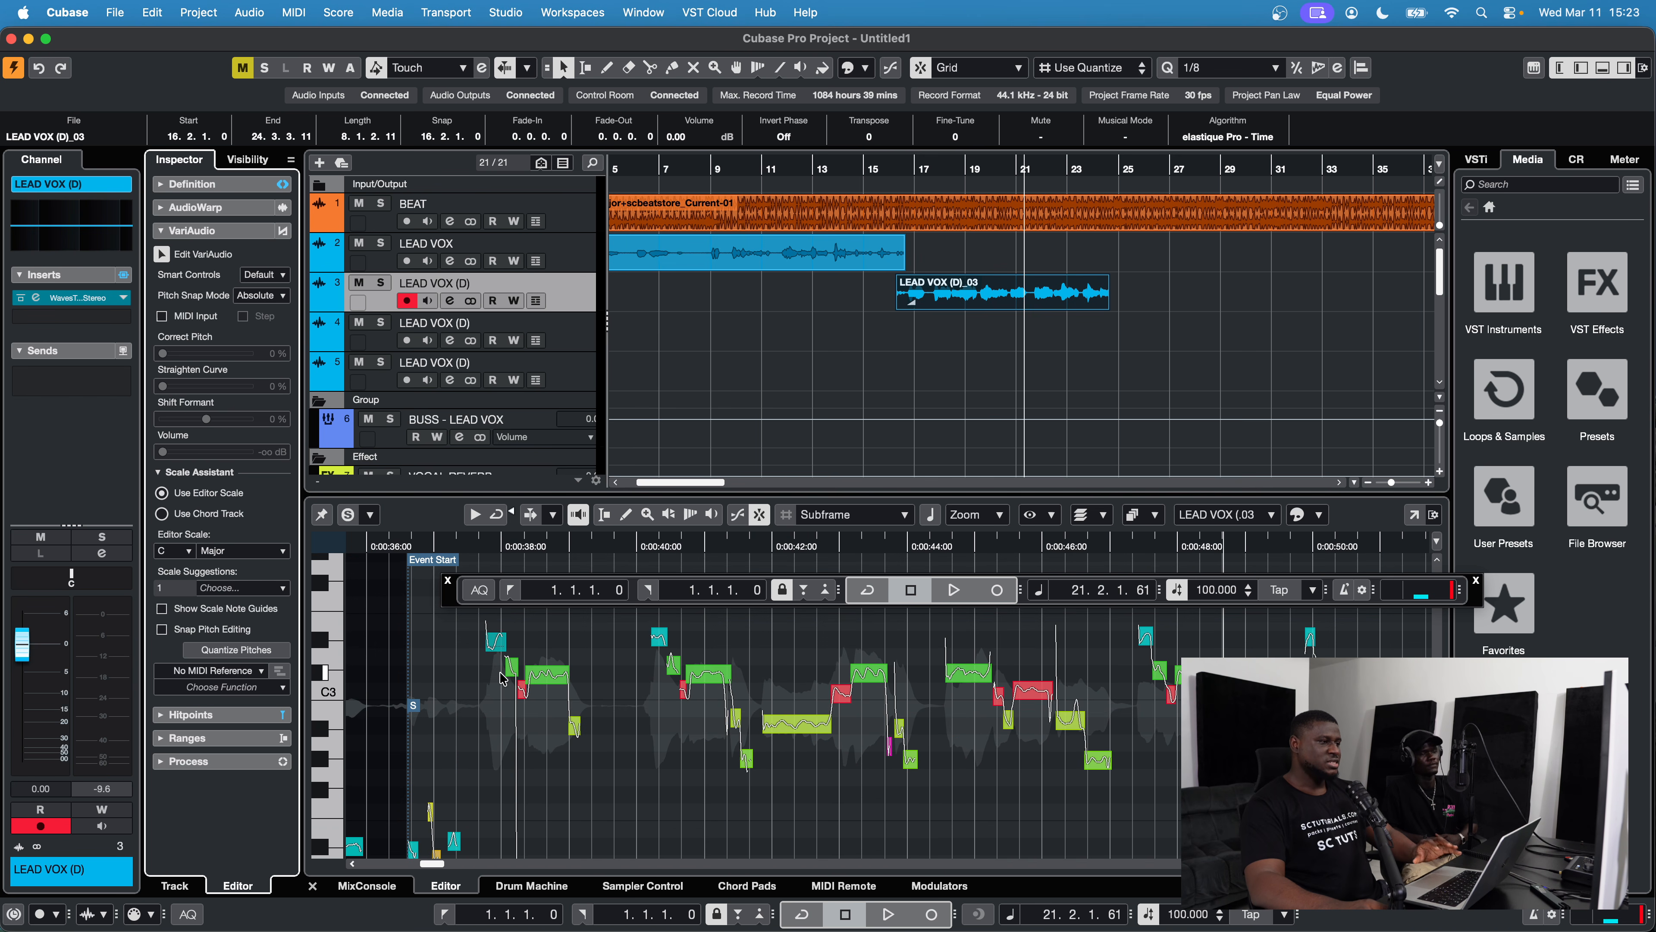
click(454, 579)
key(super+a)
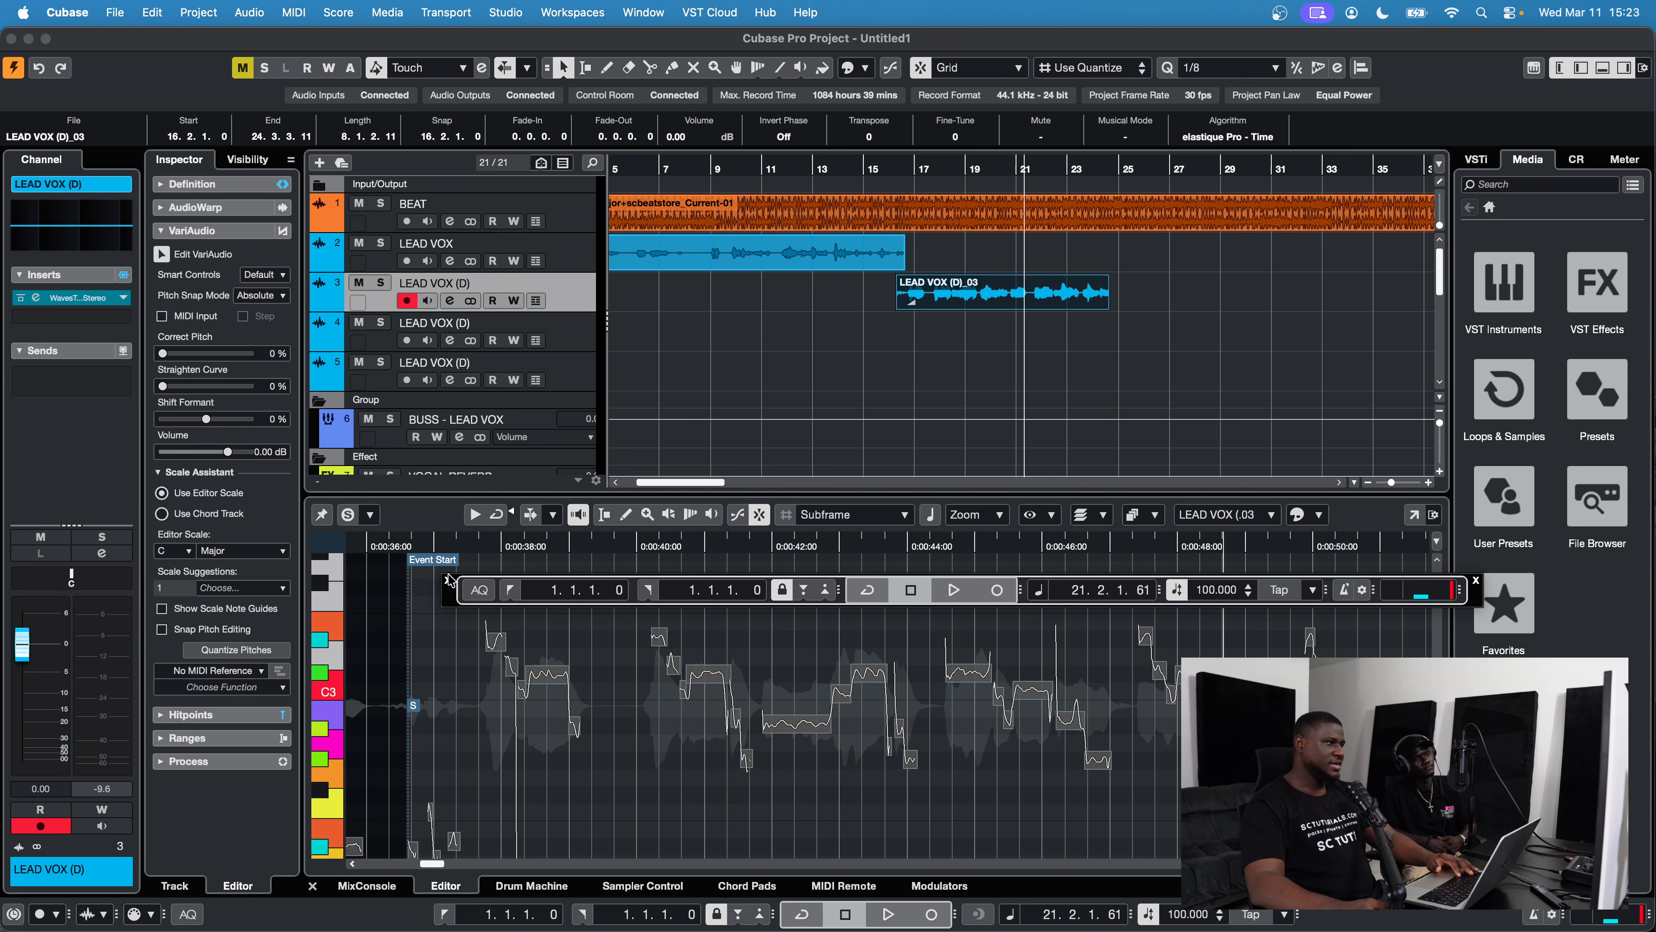
click(178, 556)
click(181, 575)
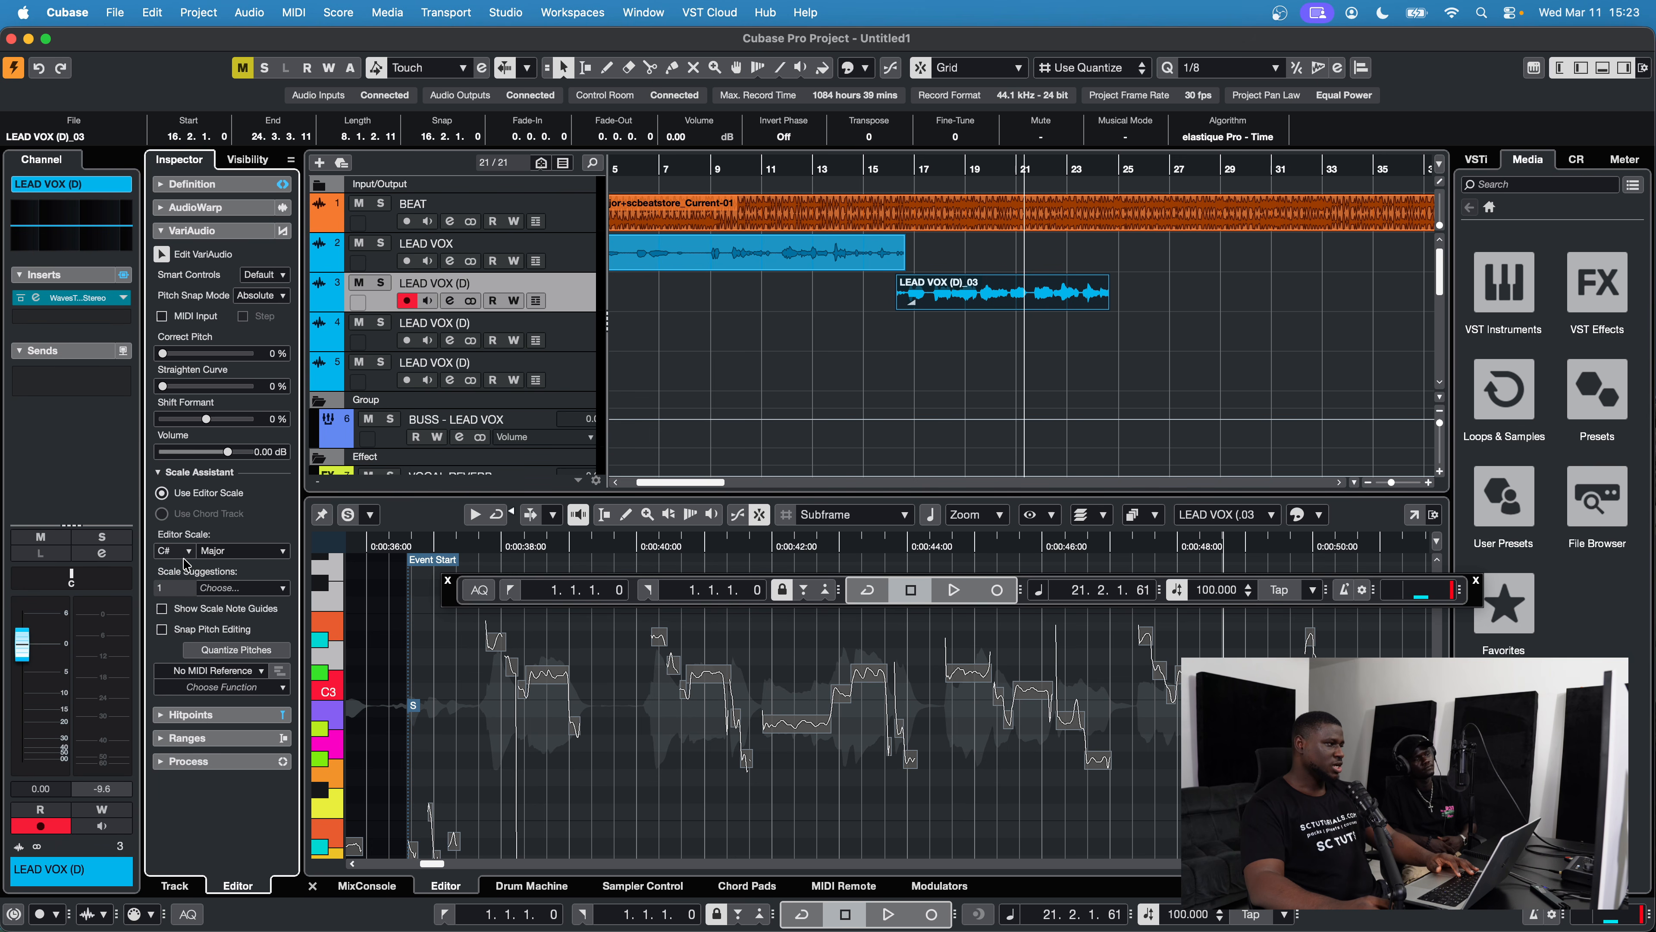
click(196, 650)
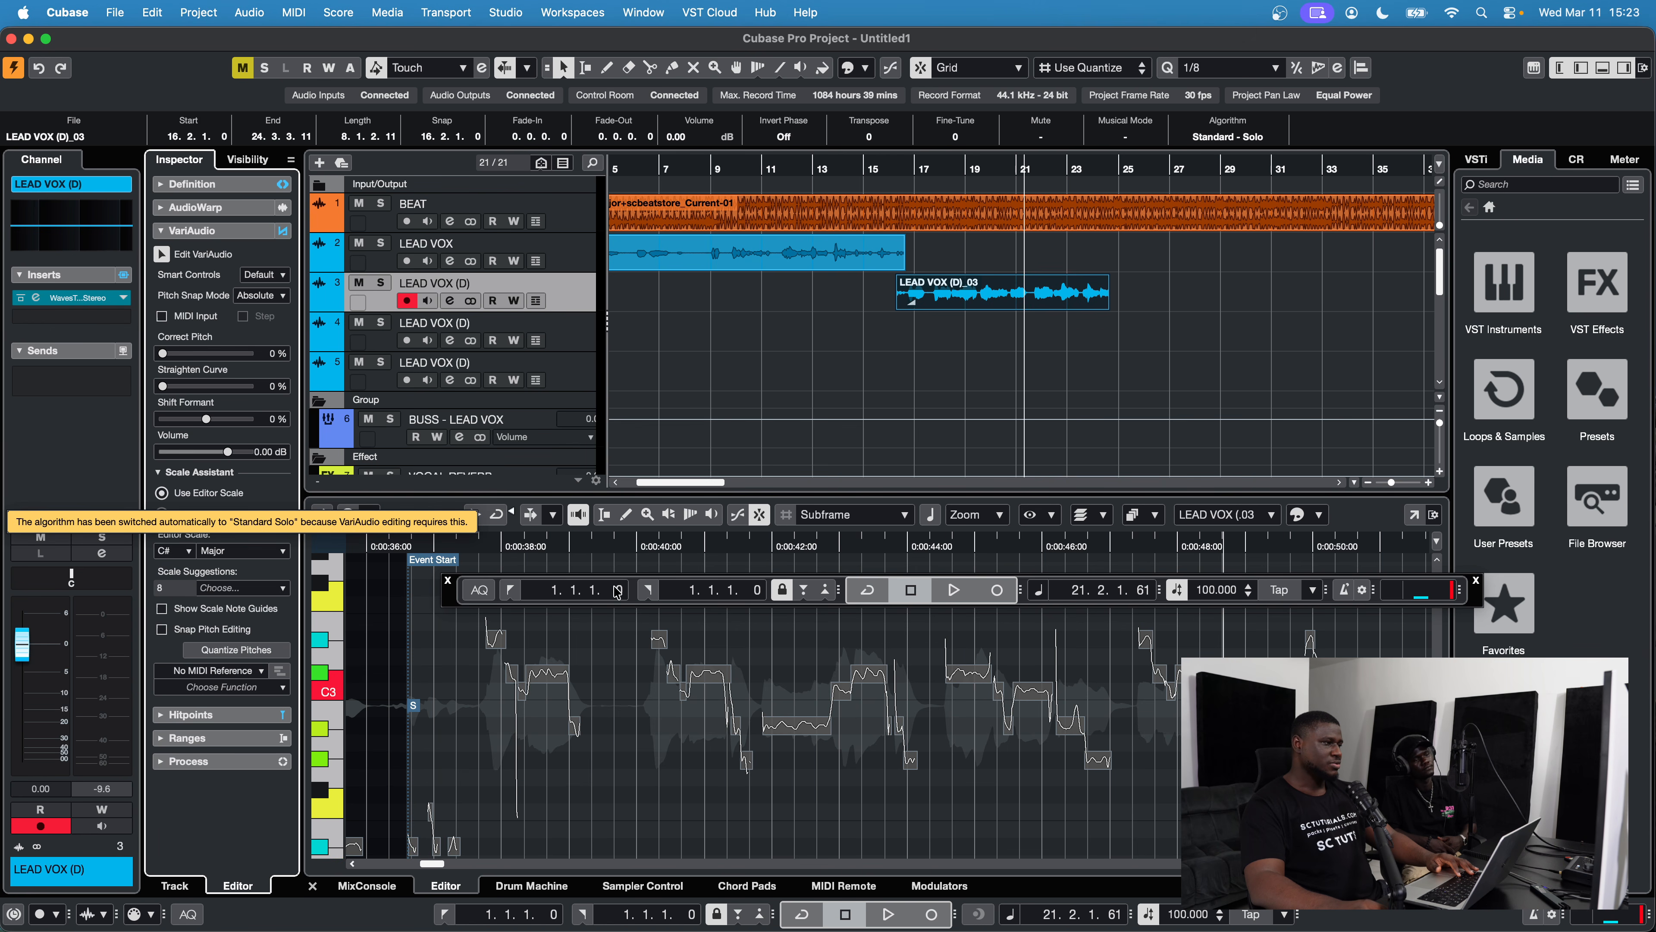
Enable Show Scale Note Guides and Snap Pitch Editing, and clear the segment selection.
click(616, 550)
click(189, 610)
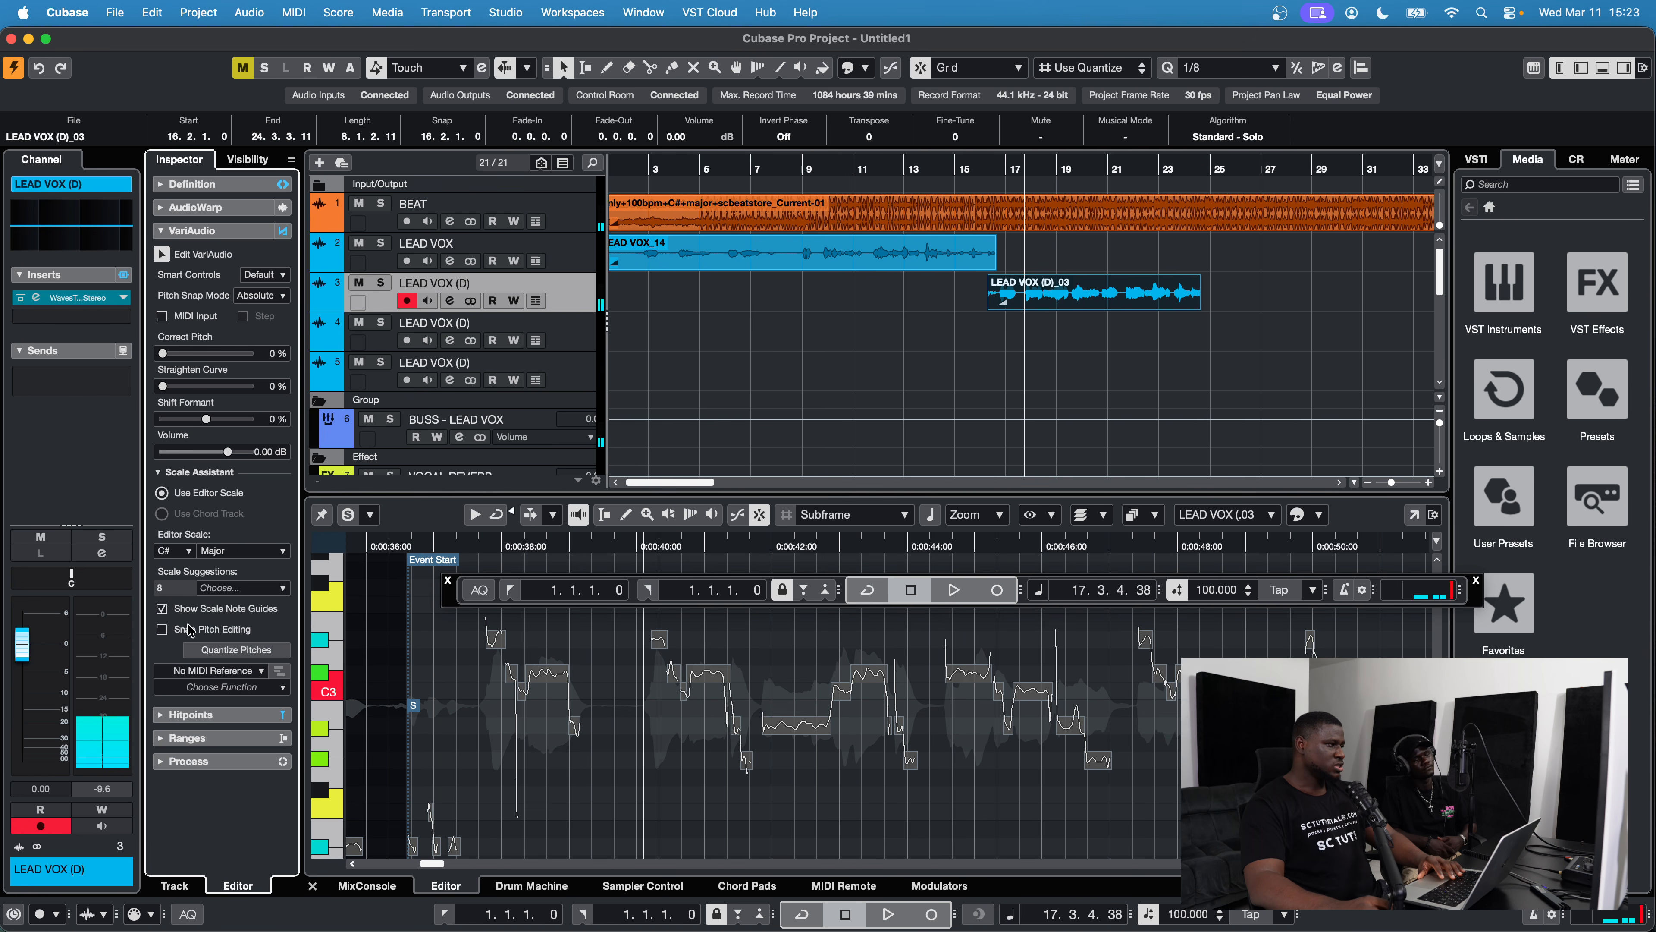
click(187, 632)
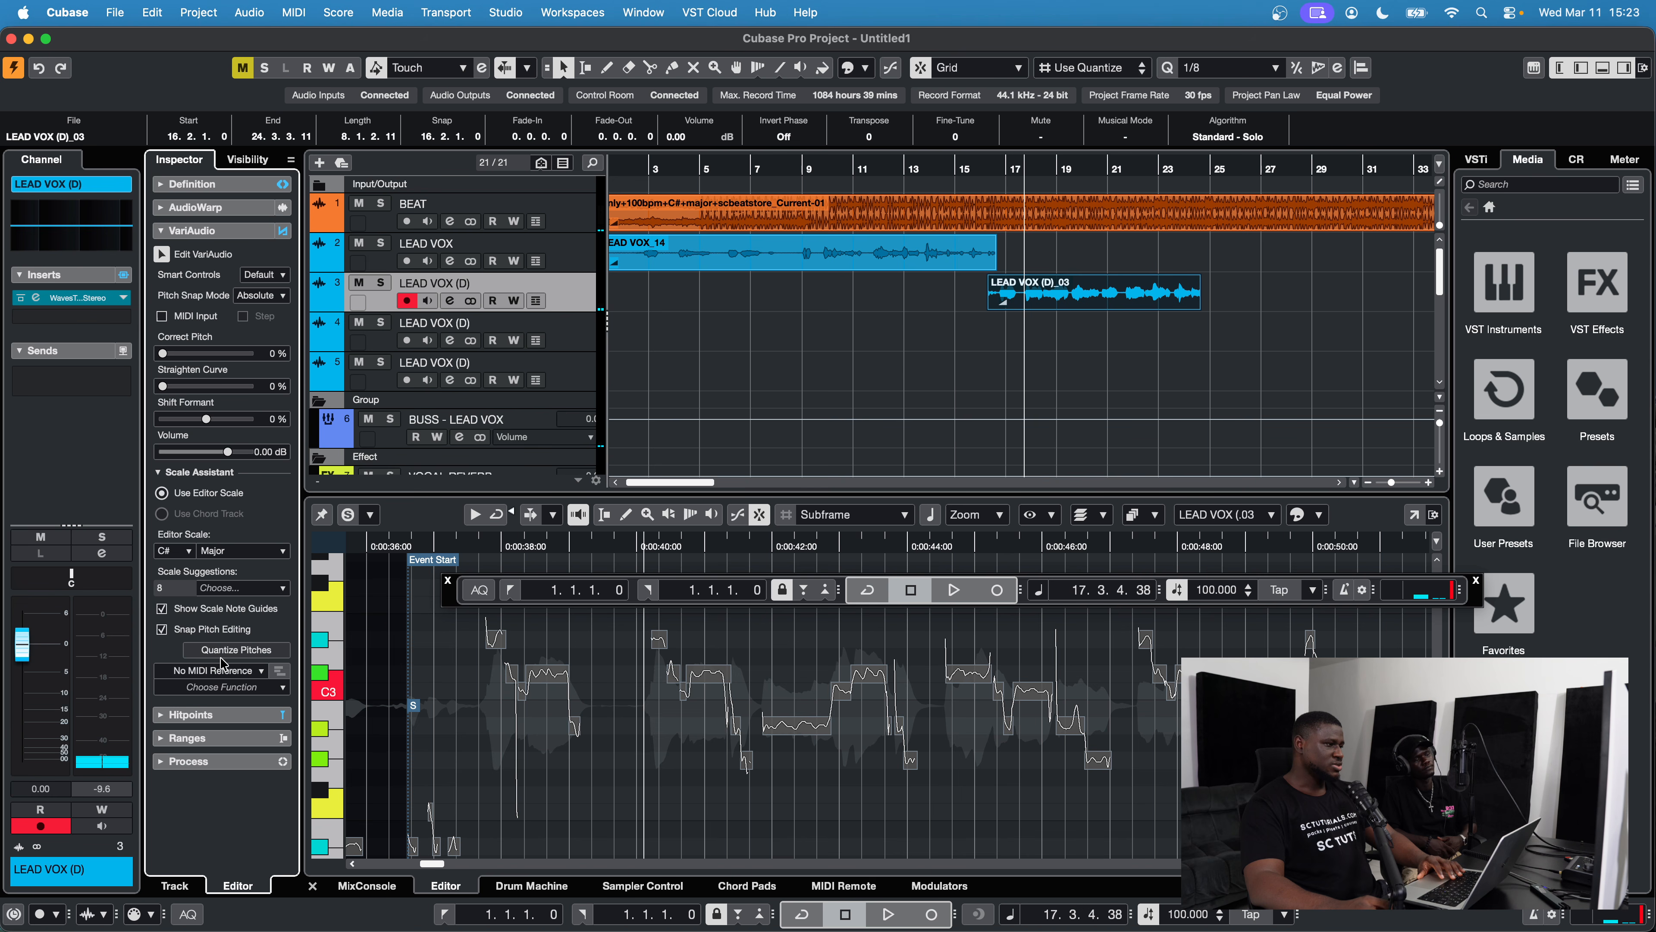
click(682, 723)
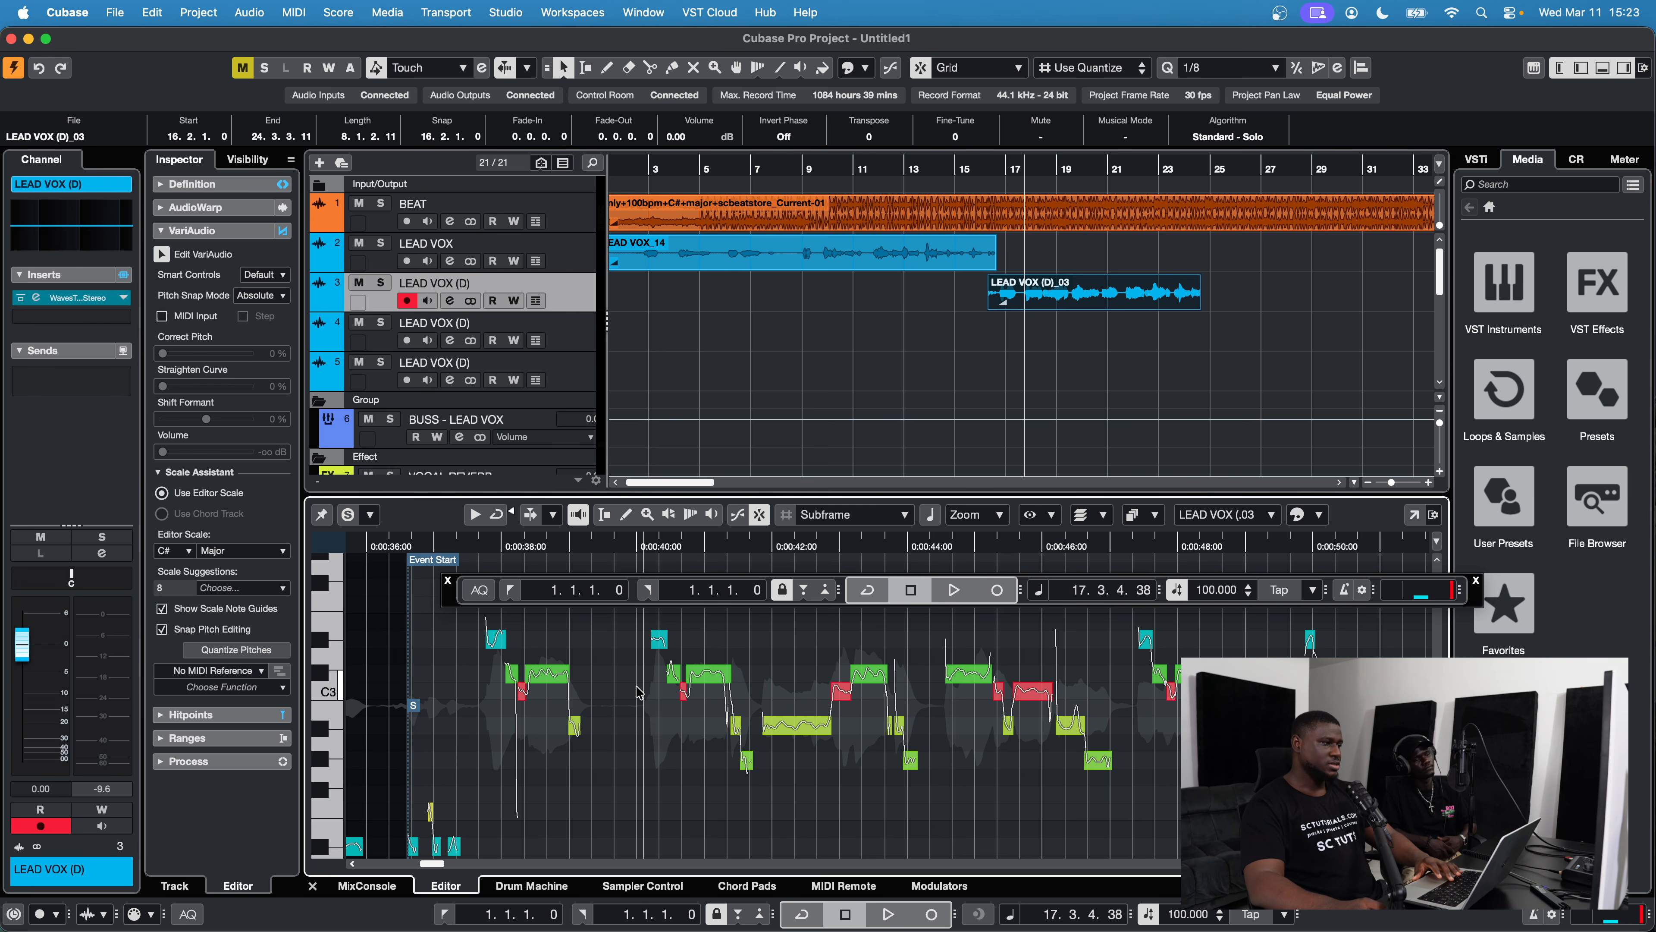
Play back the vocal and examine the phrase around 0:00:40 closely.
key(space)
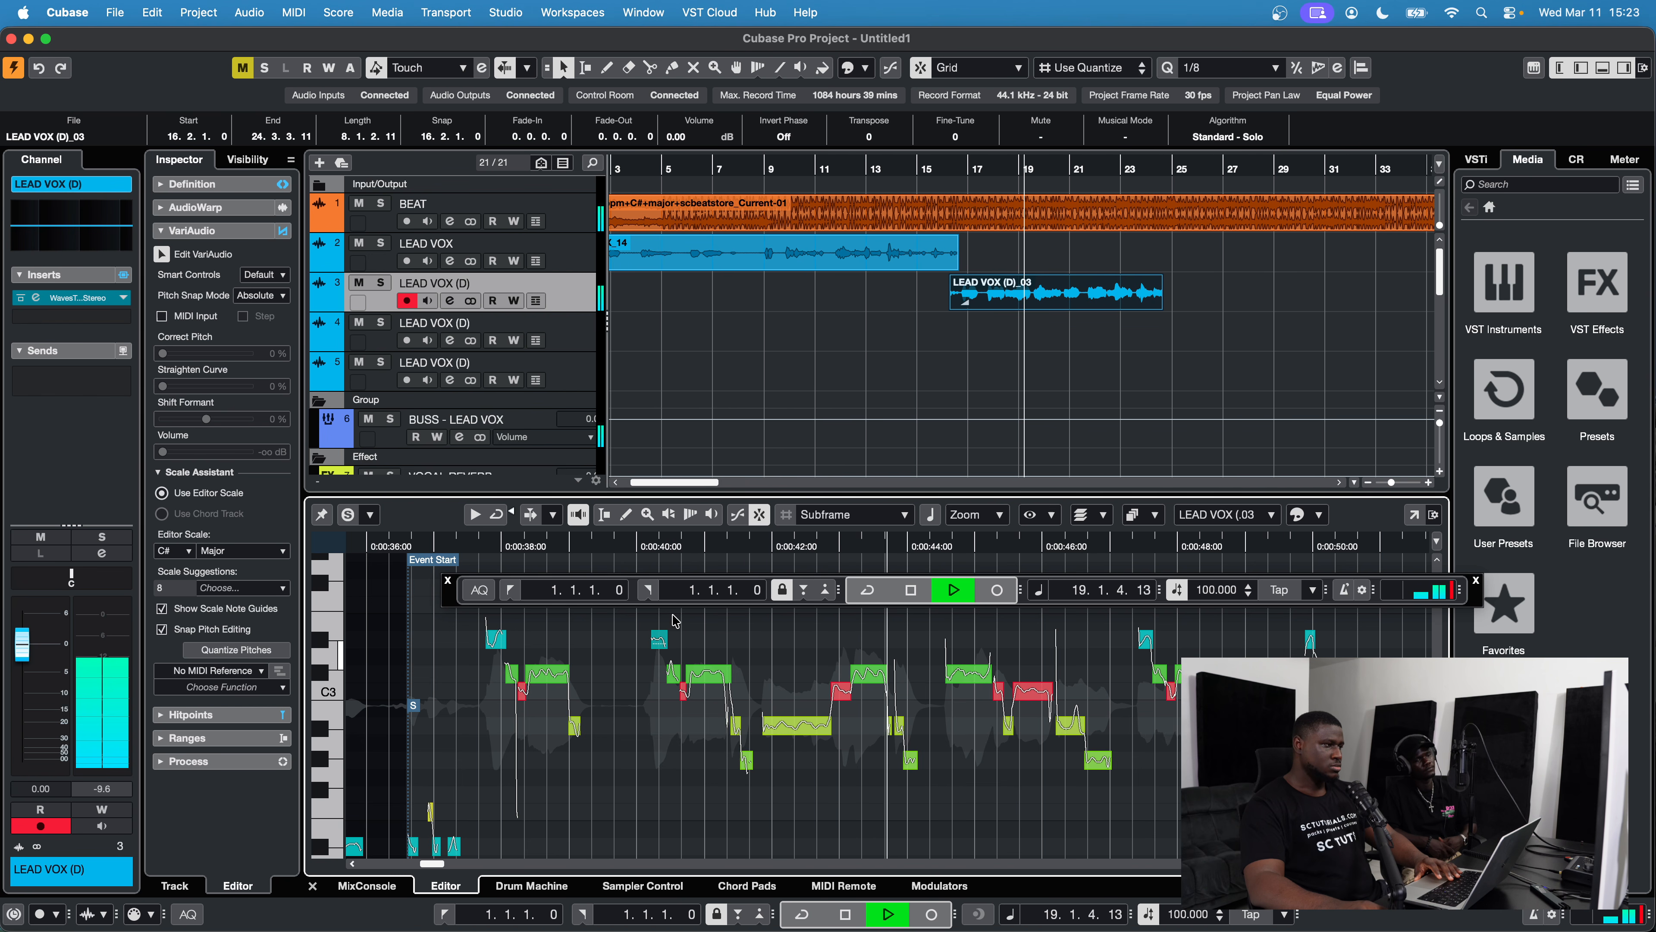
key(space)
scroll(683, 686, up, 6)
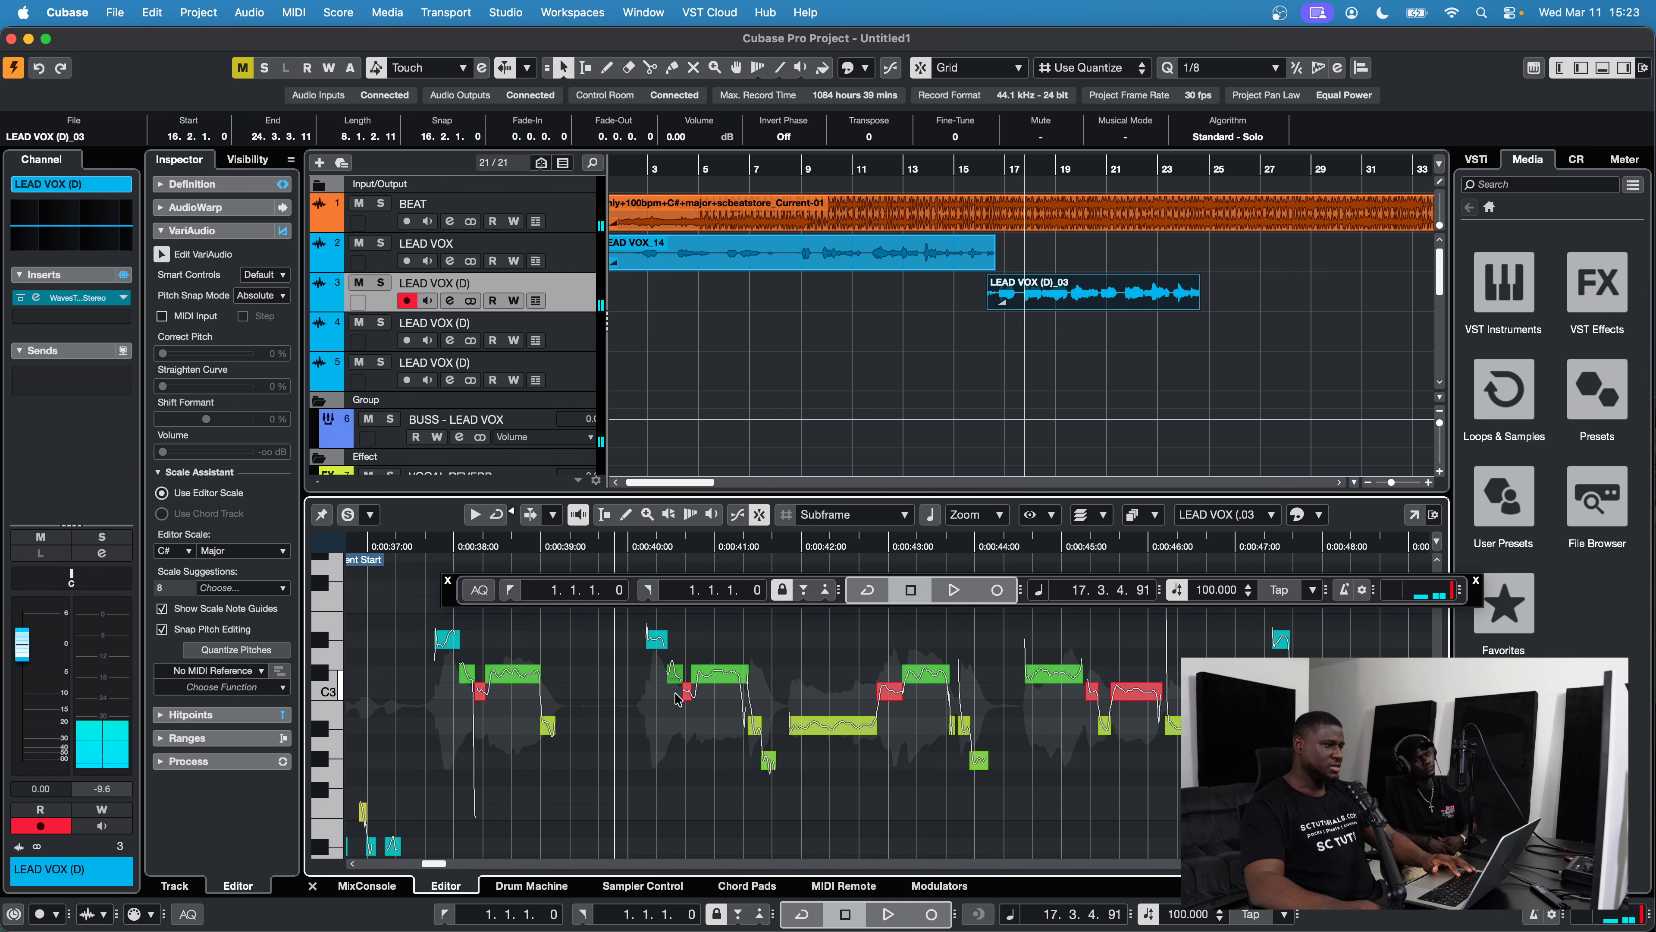
scroll(686, 704, down, 1)
key(space)
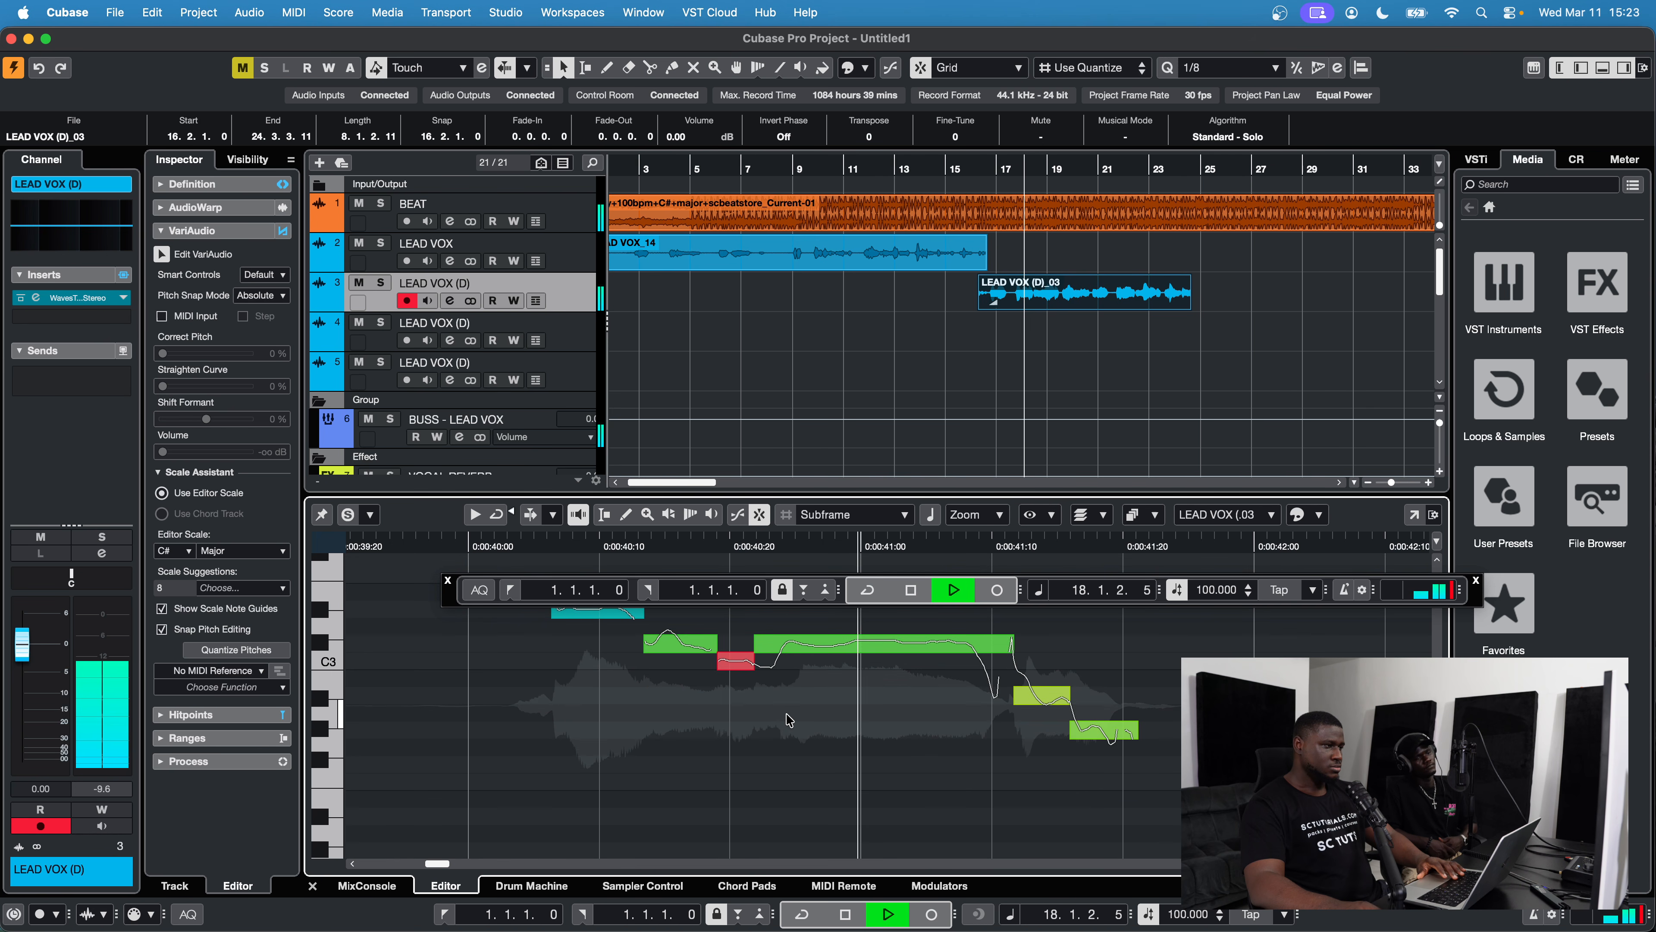
key(space)
Try raising the phrase's two C#3 segments to D#3 and audition the change.
drag(776, 642, 820, 644)
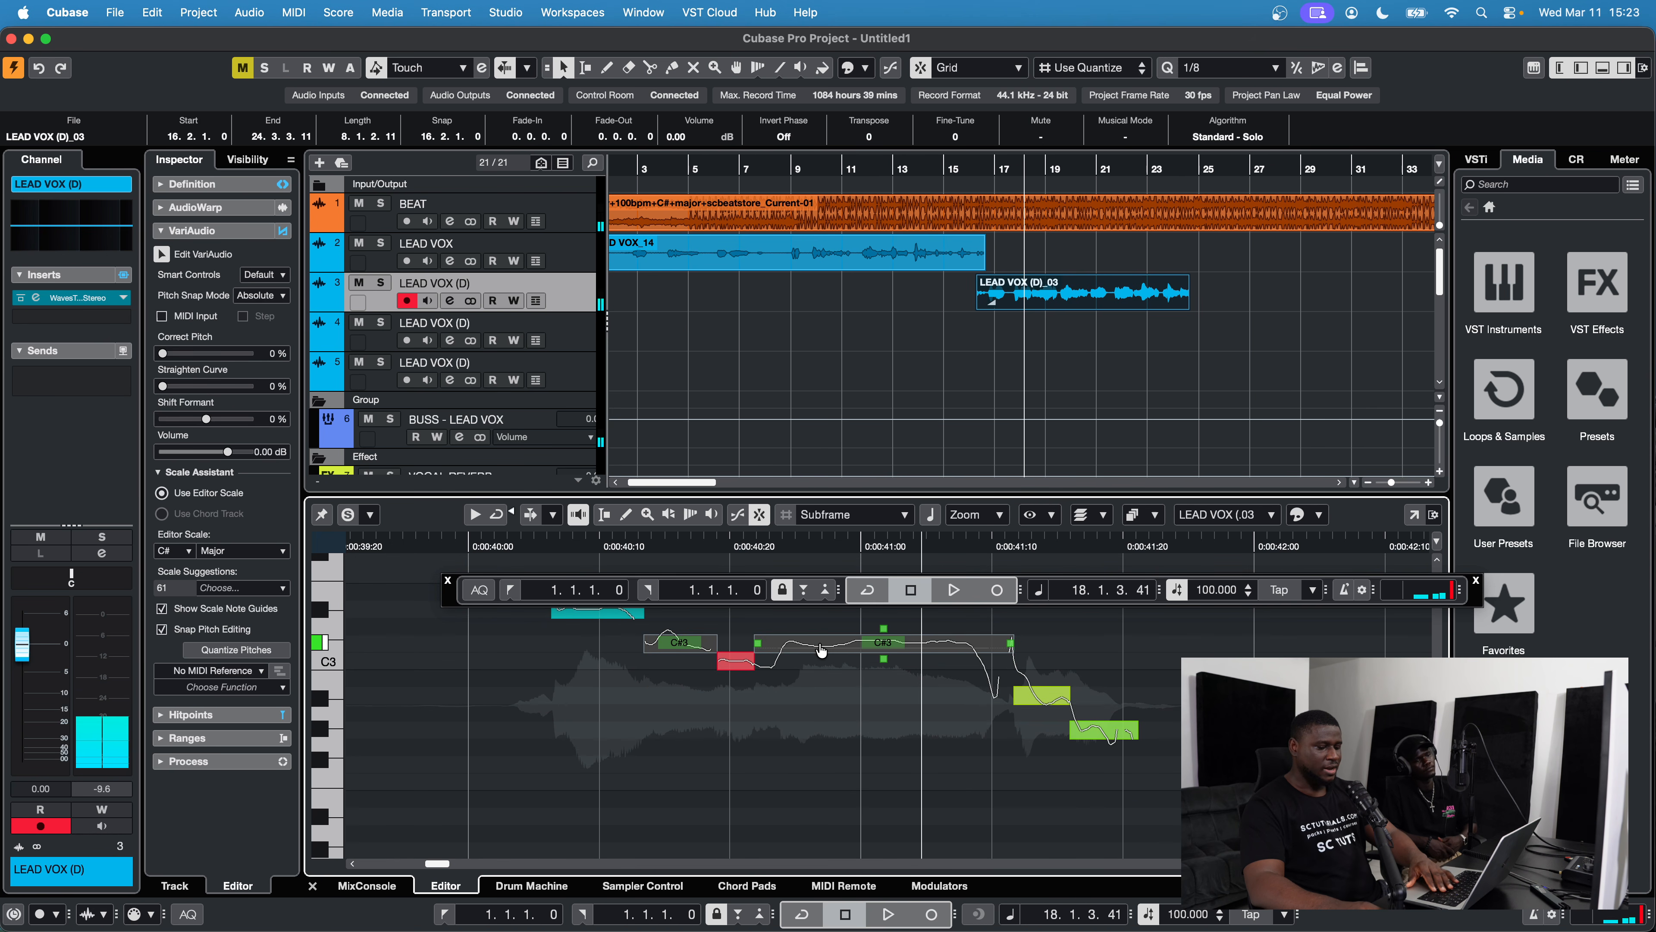
key(Up)
key(Up)
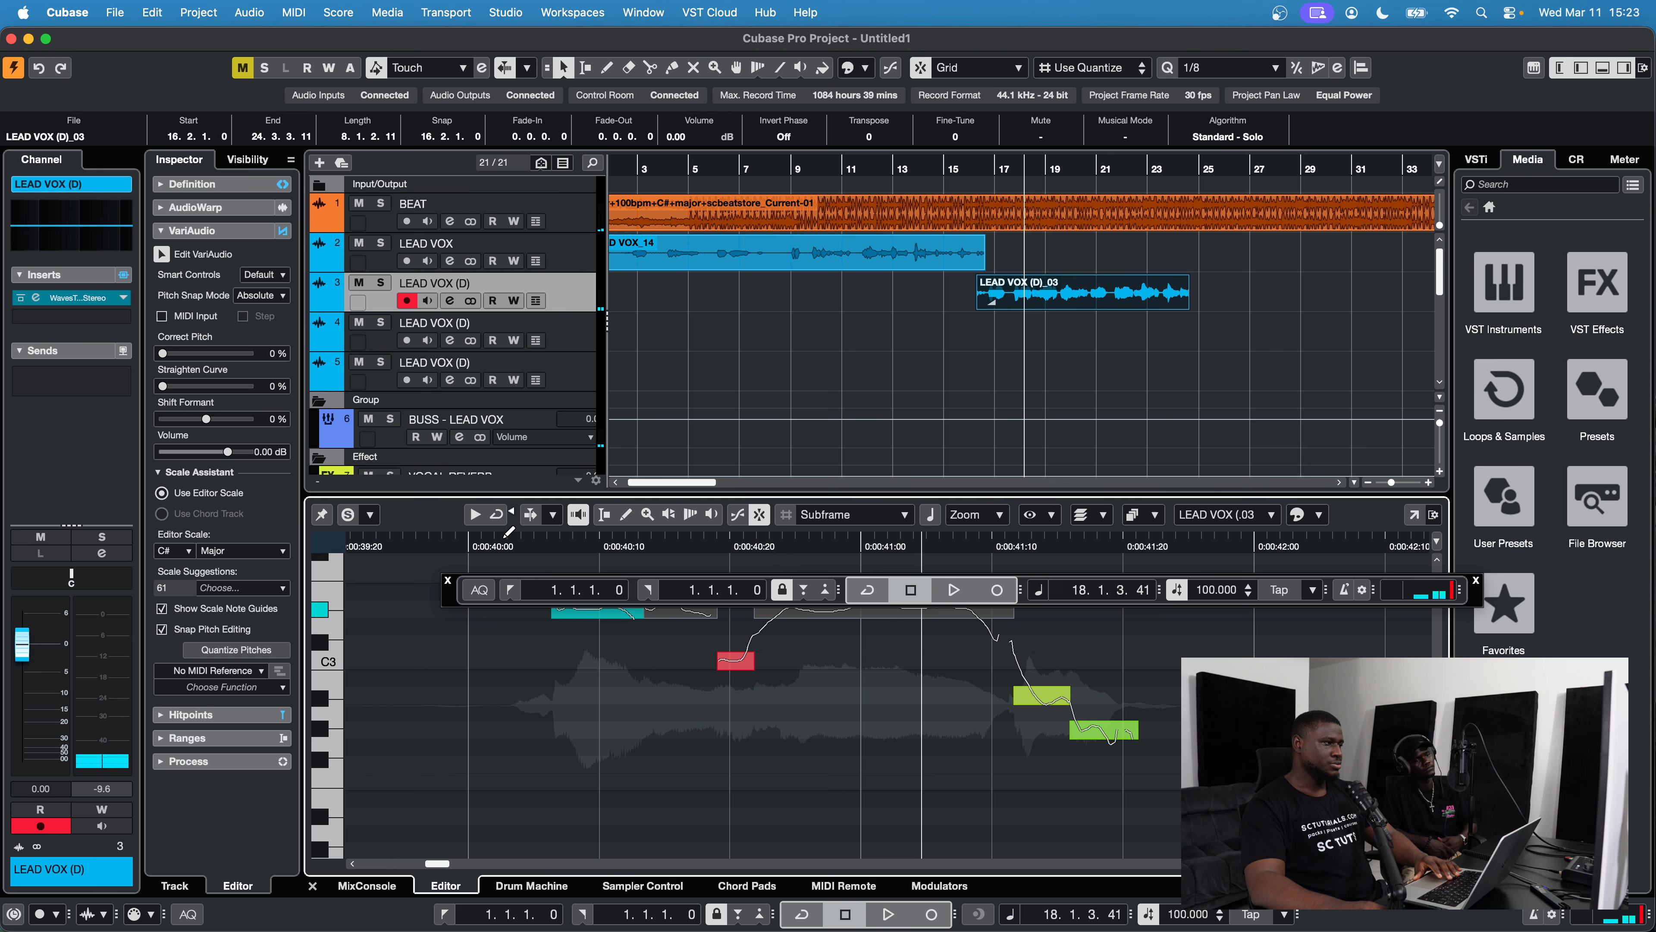
click(505, 539)
key(space)
scroll(716, 695, up, 2)
key(space)
Lower the two selected segments to C3 and audition the phrase.
key(Down)
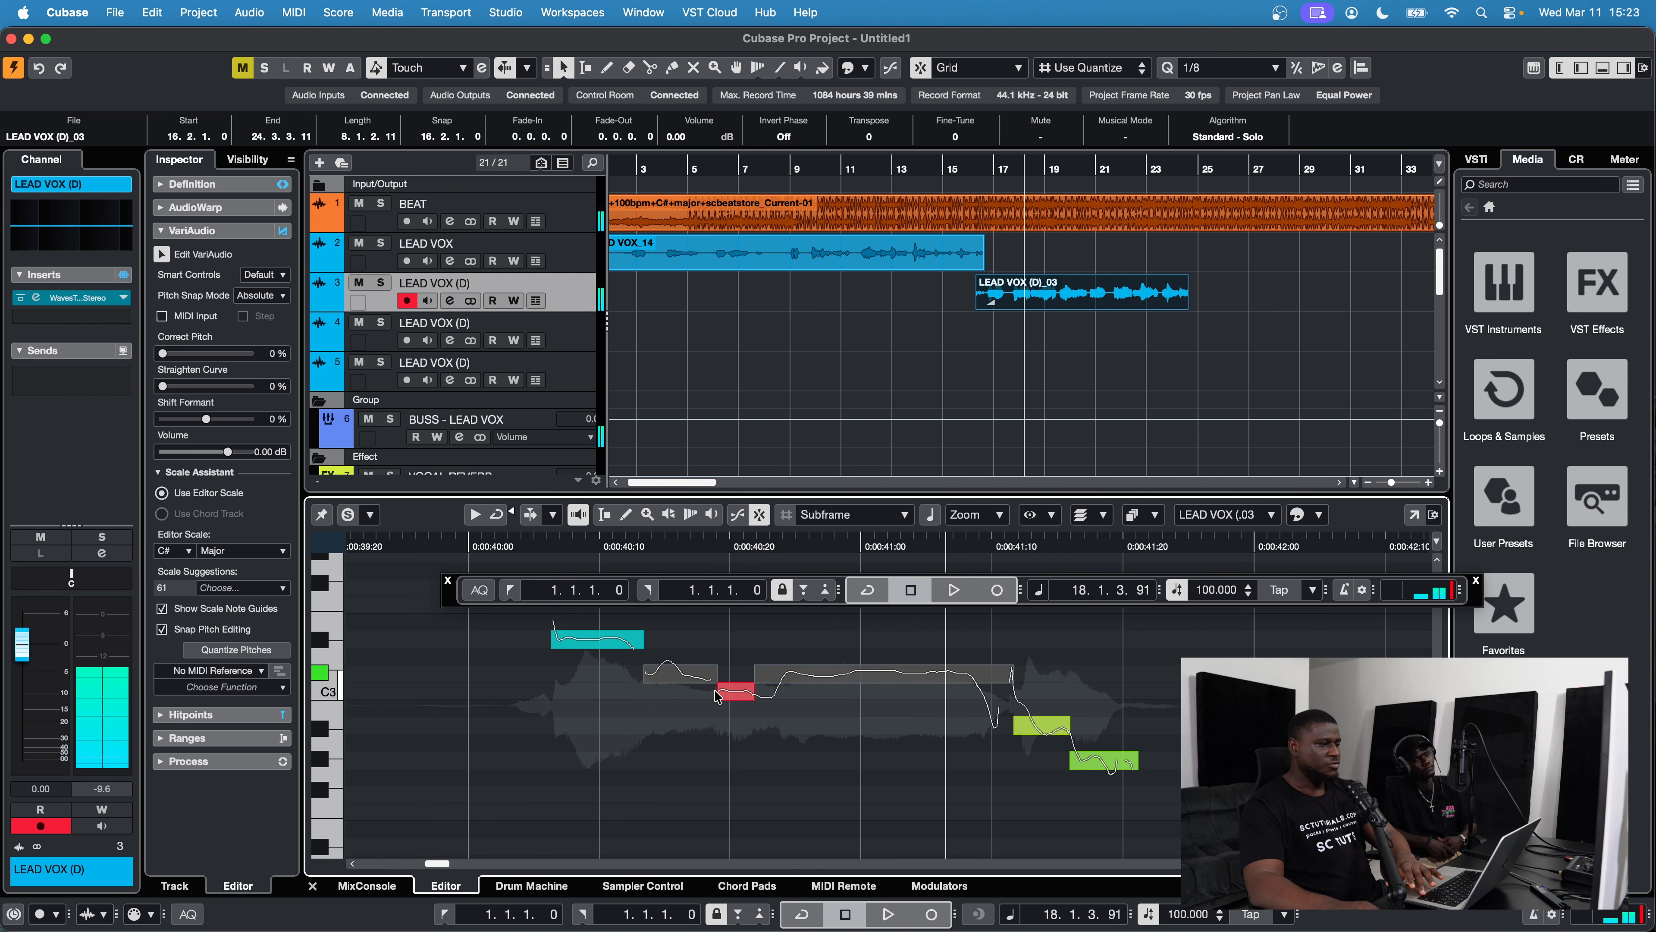
key(Down)
key(space)
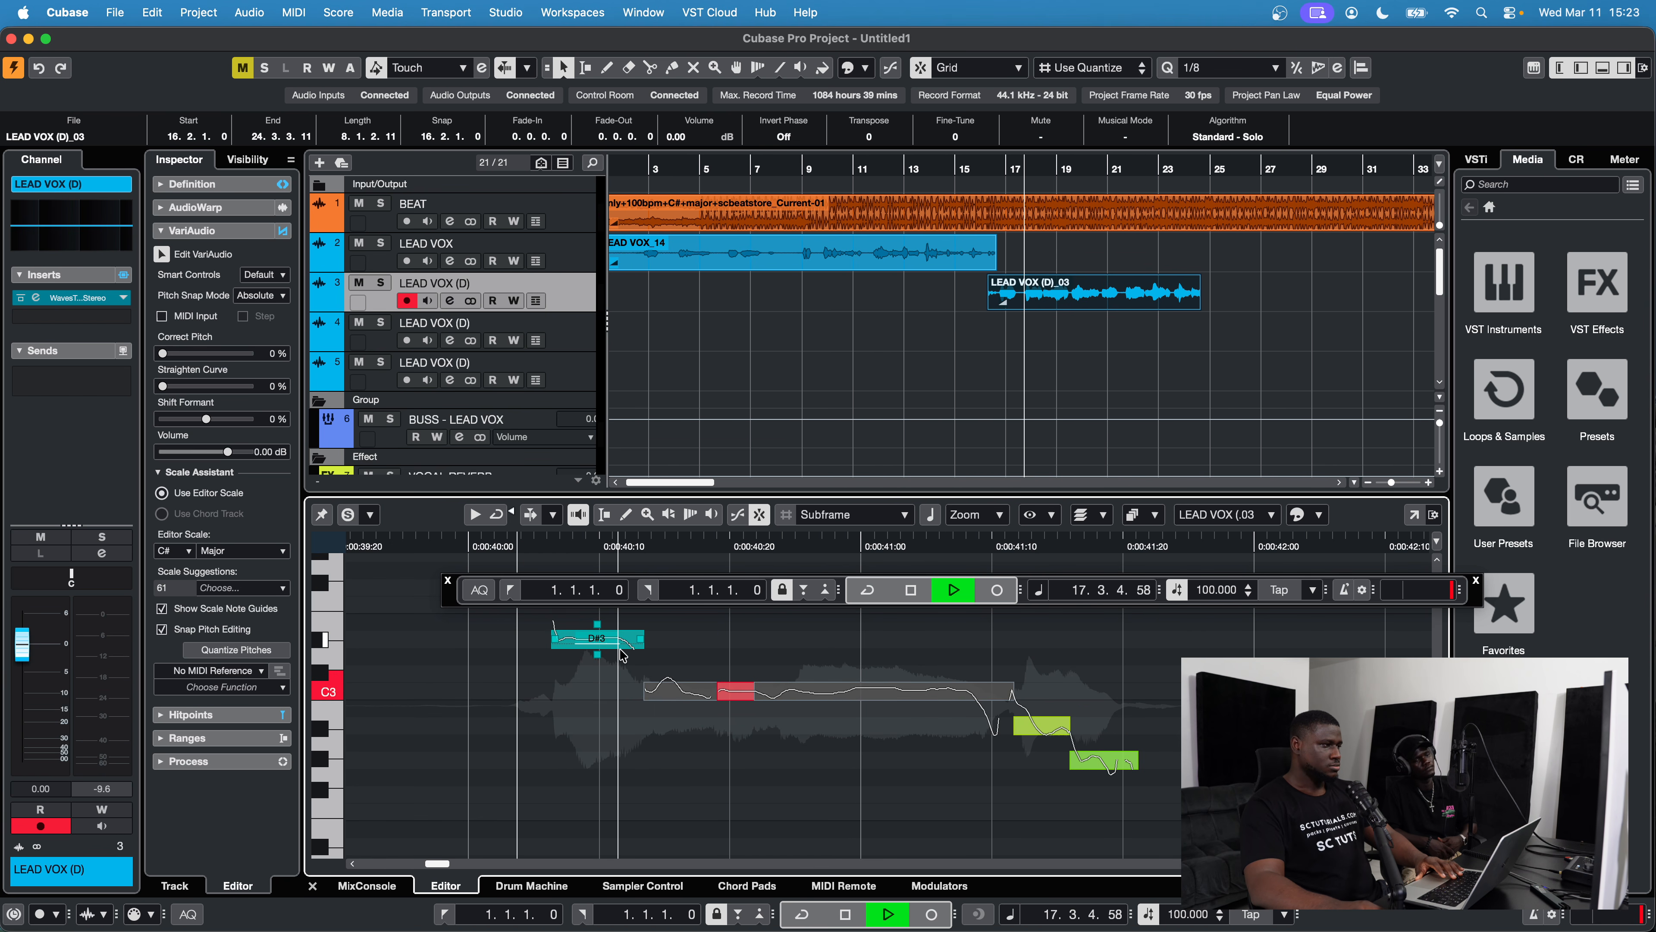
key(space)
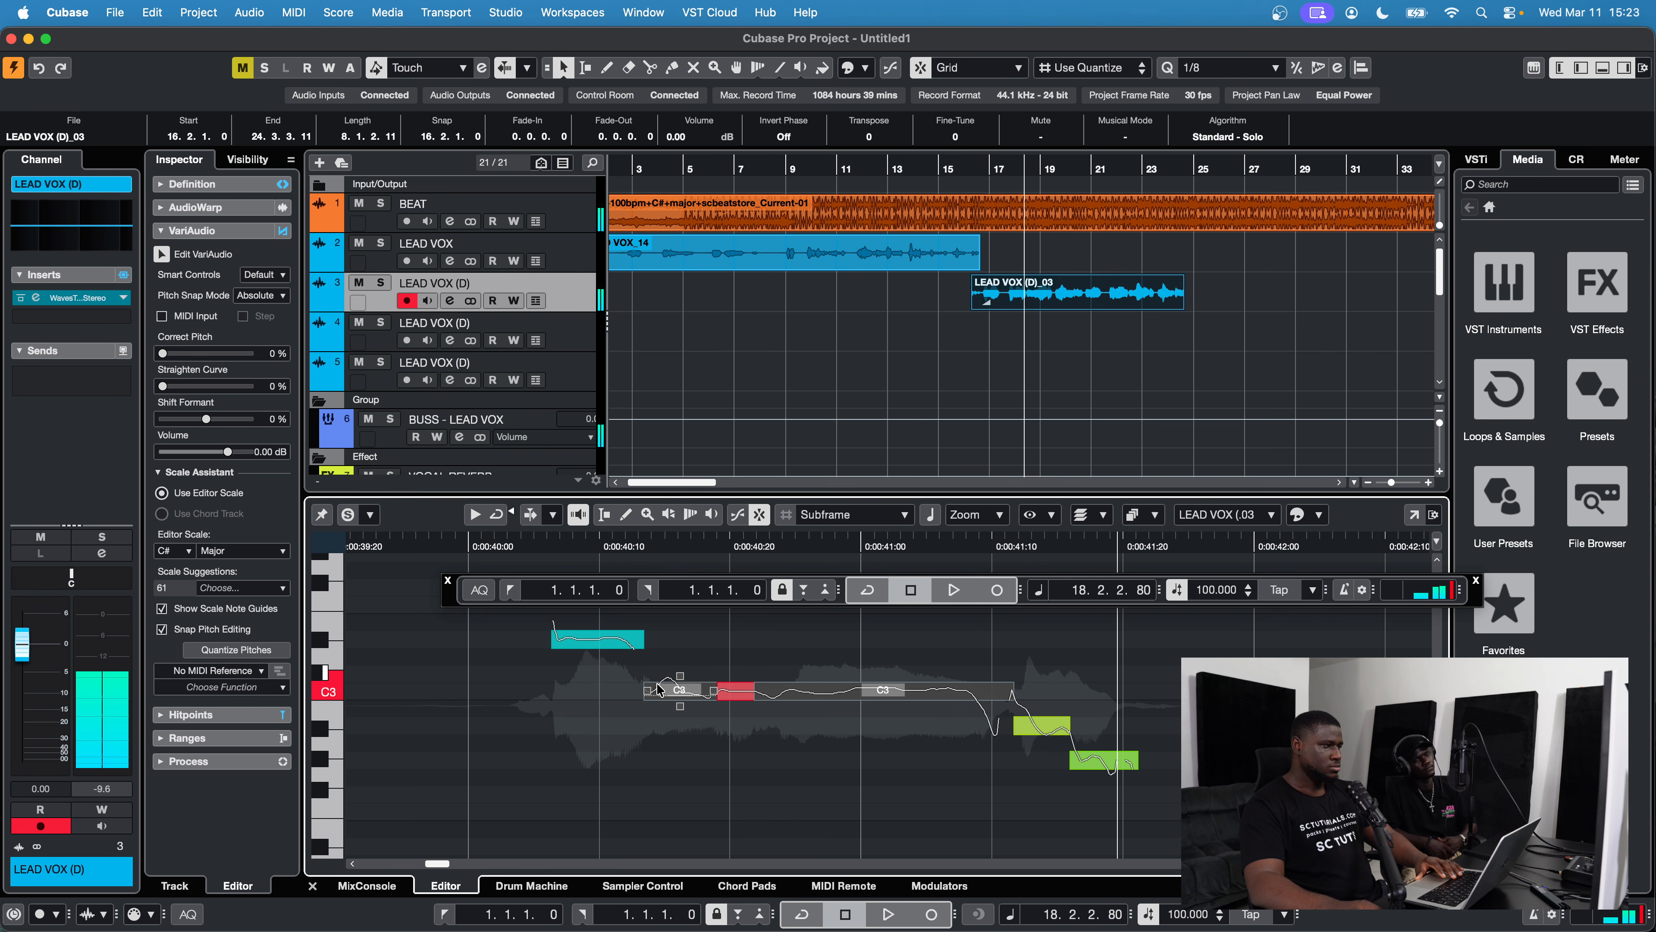
Raise only the long sustained segment of the phrase to C#3.
drag(630, 661, 661, 696)
drag(790, 661, 835, 726)
key(Up)
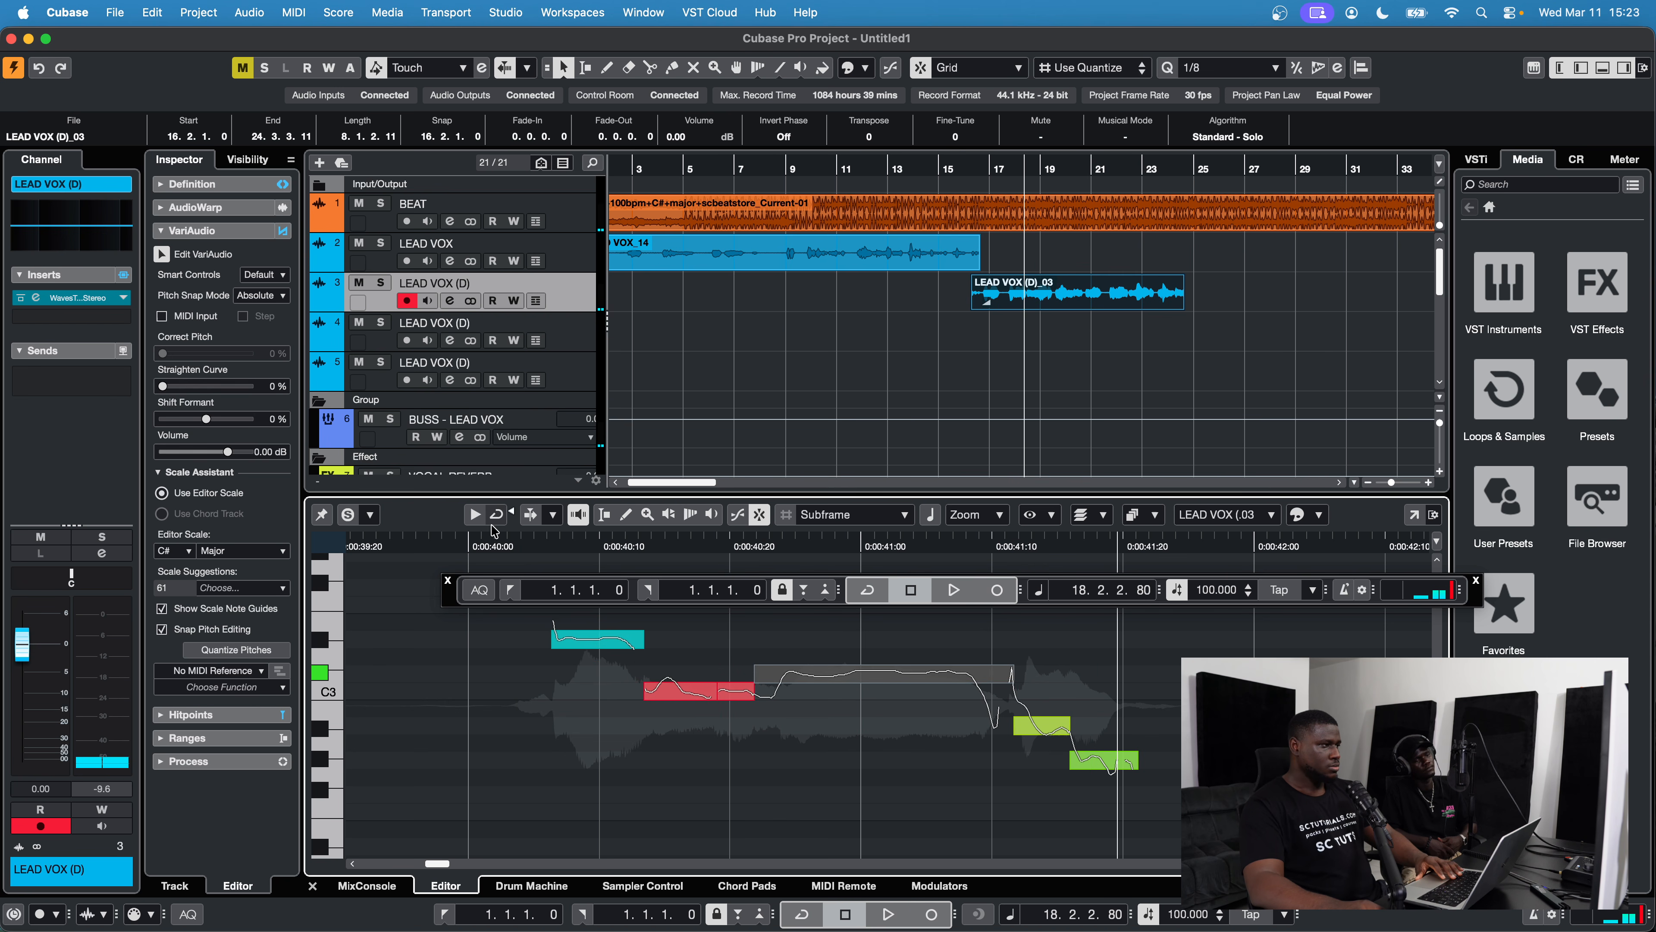
Play back the retuned phrase, and listen through the whole LEAD VOX (D)_03 take from near its start.
double_click(496, 545)
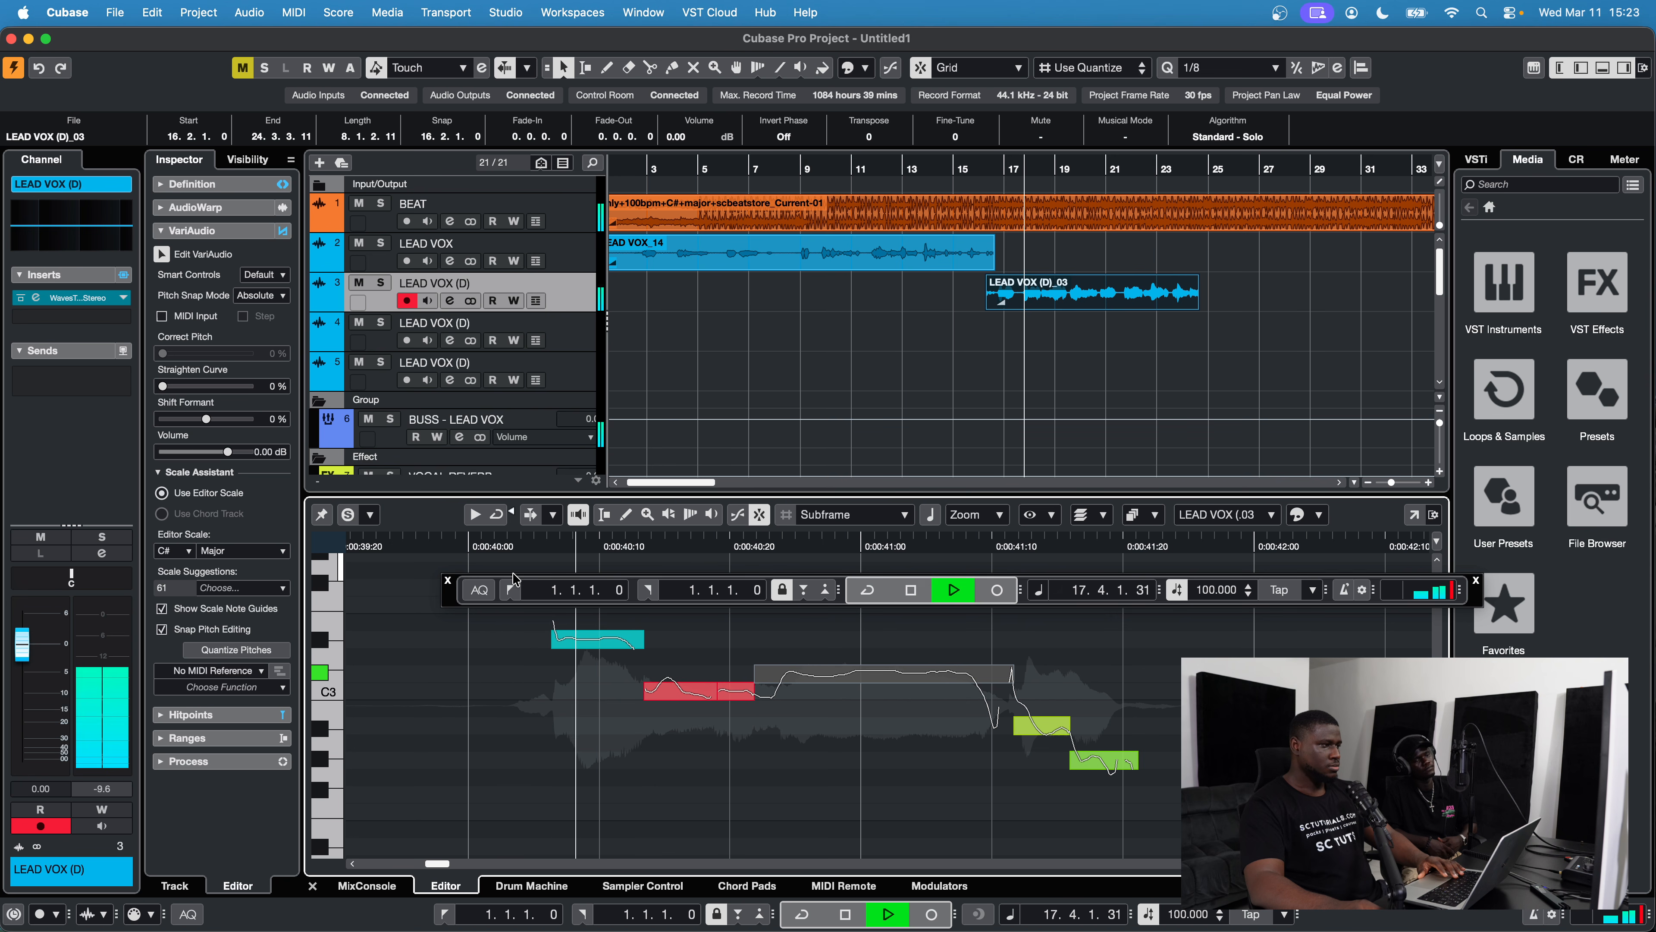
scroll(652, 635, down, 5)
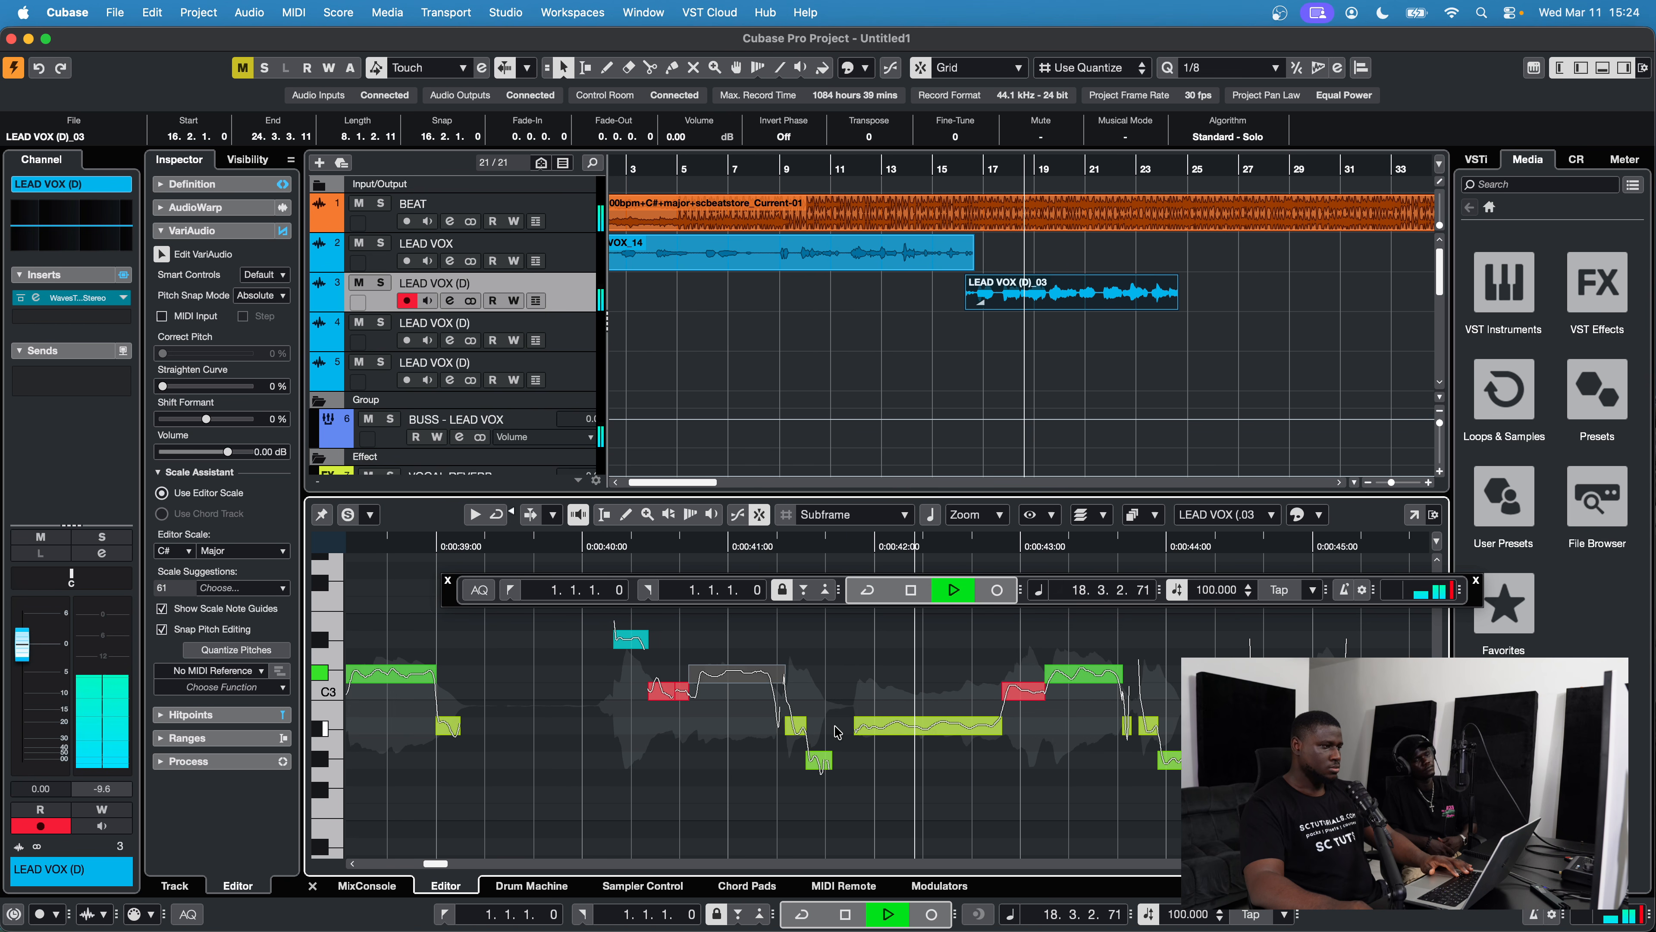
scroll(835, 732, down, 4)
key(space)
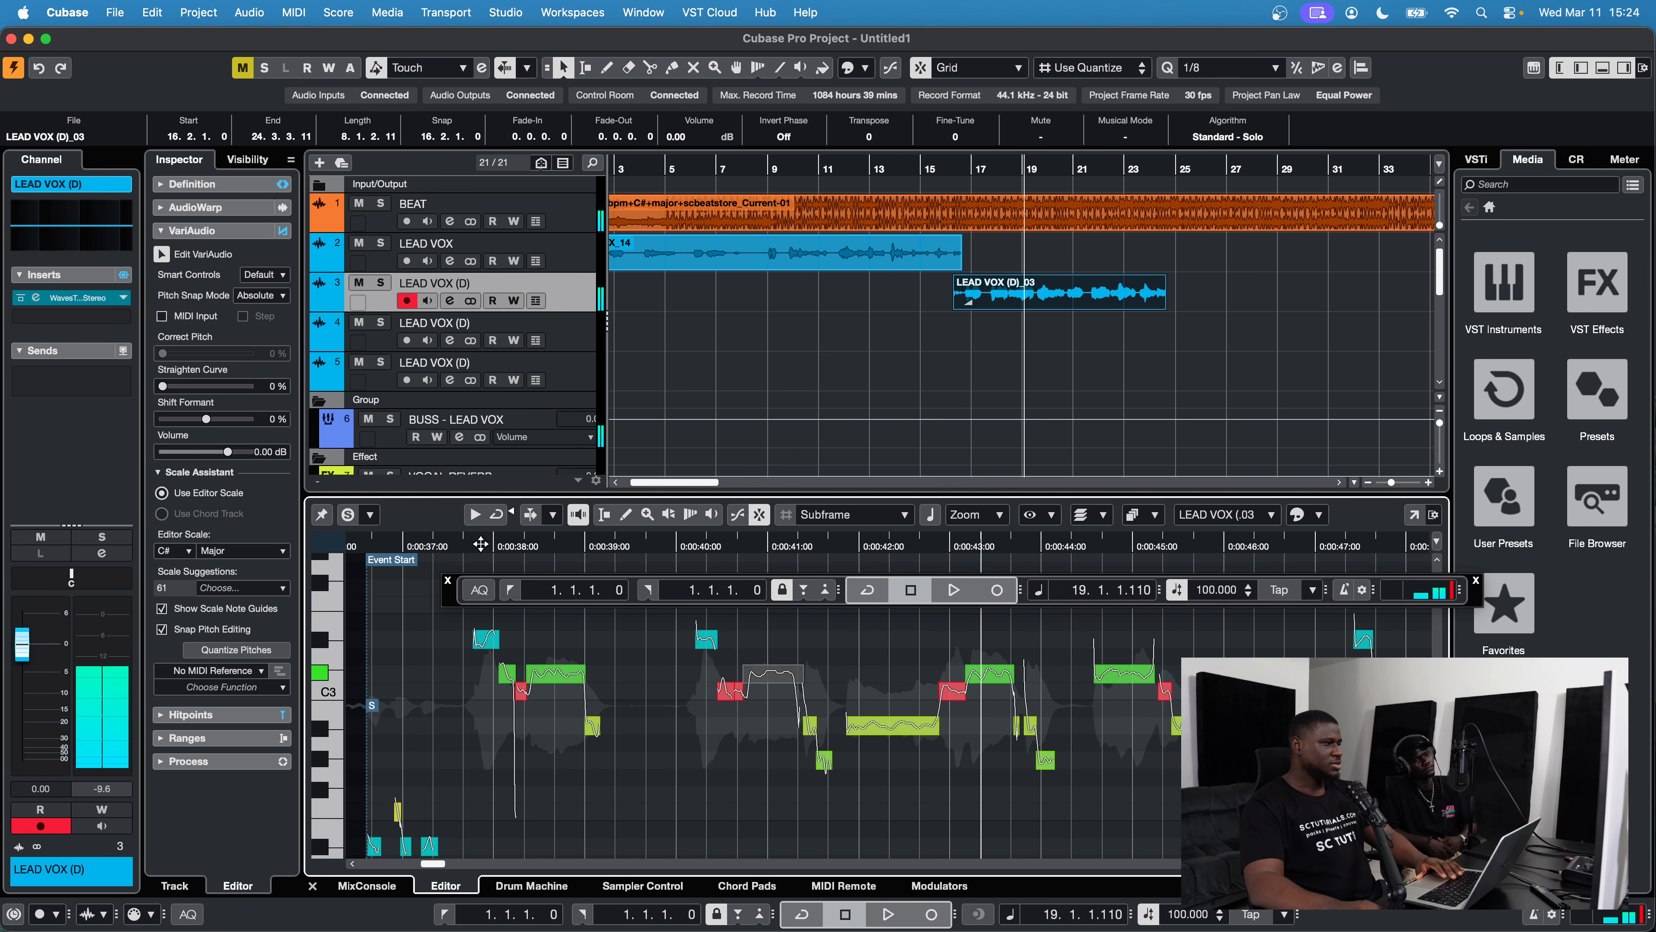
double_click(459, 541)
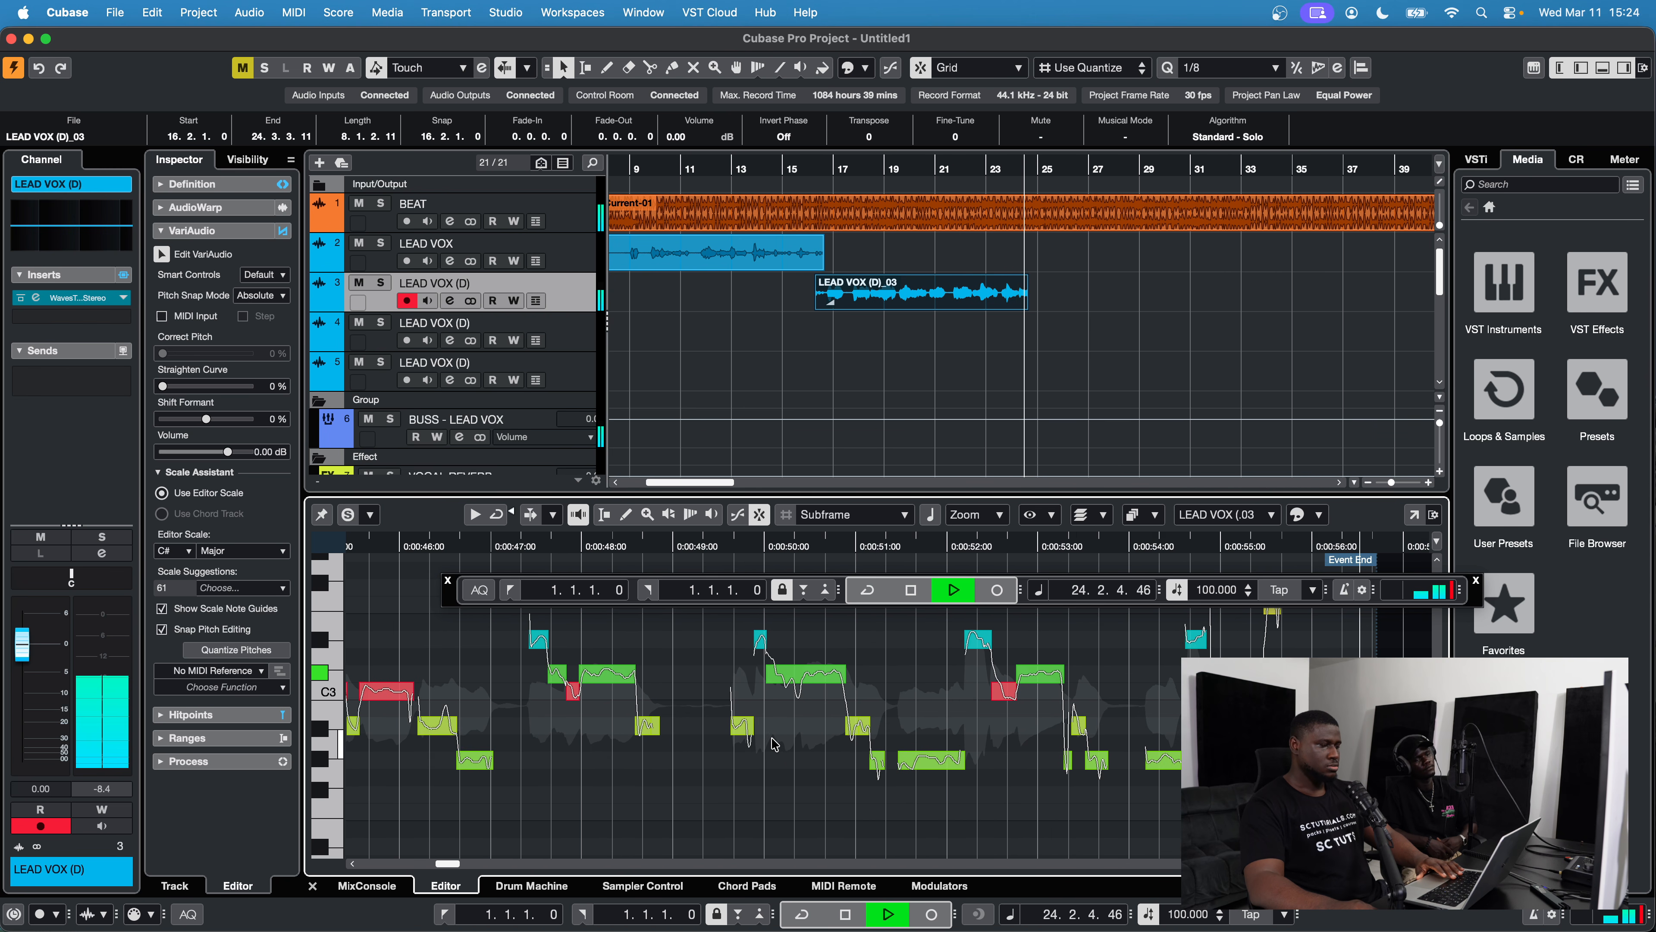
key(space)
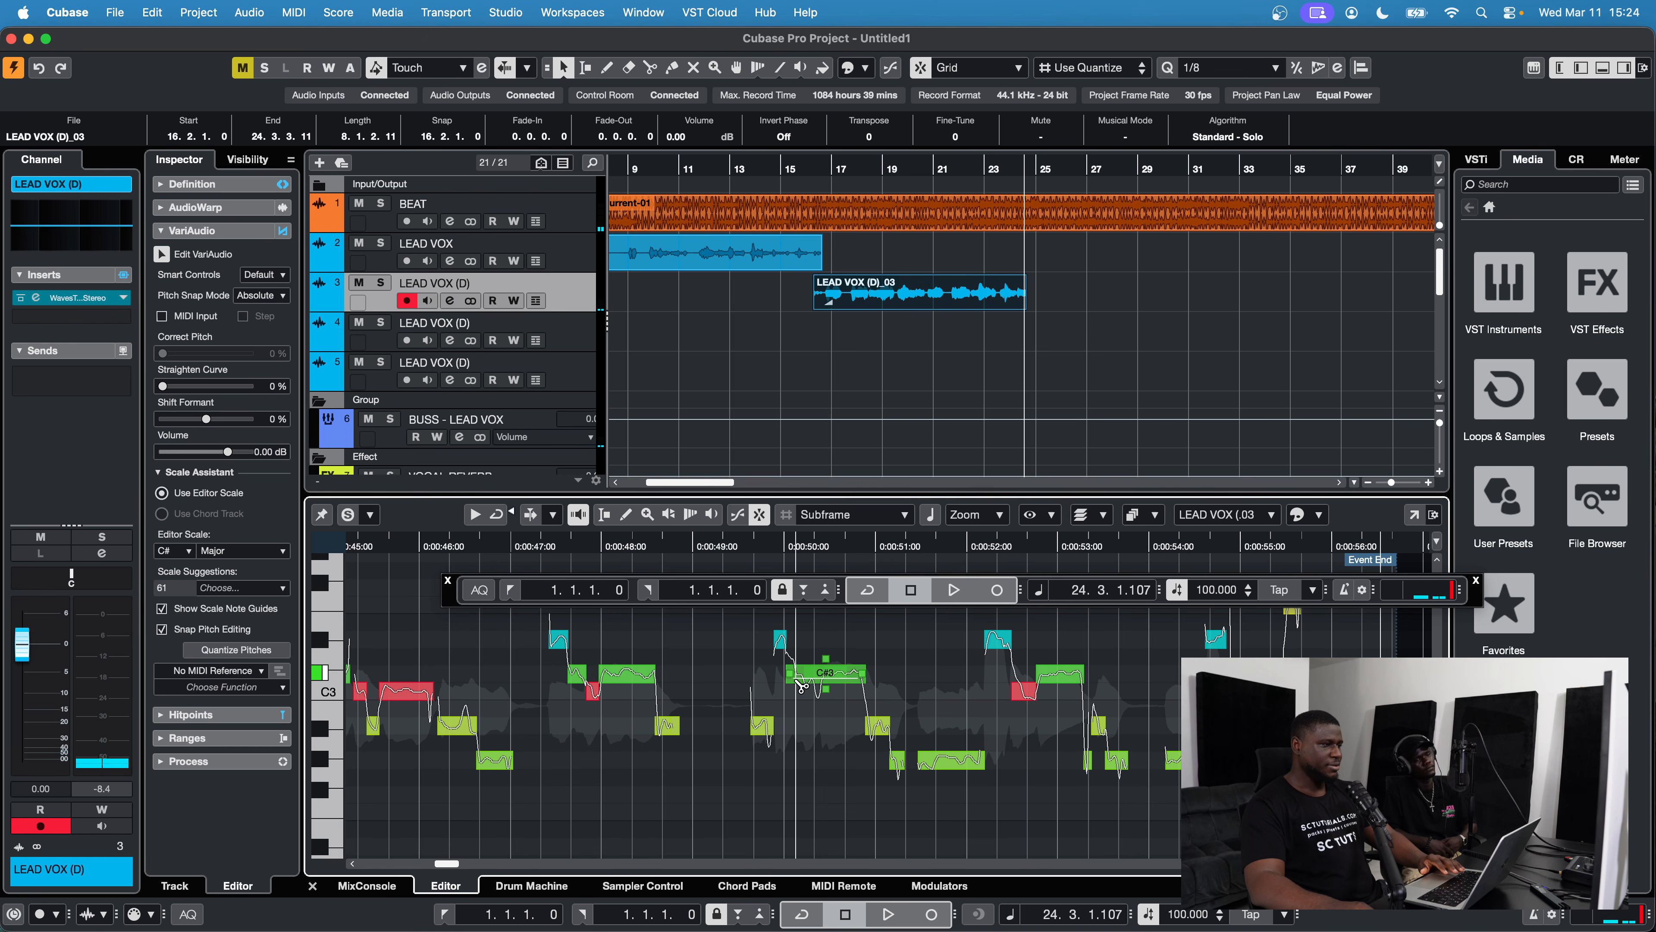
Set Straighten Curve to 72 % on the C#3 segment at 0:00:50 and play the passage back.
click(827, 673)
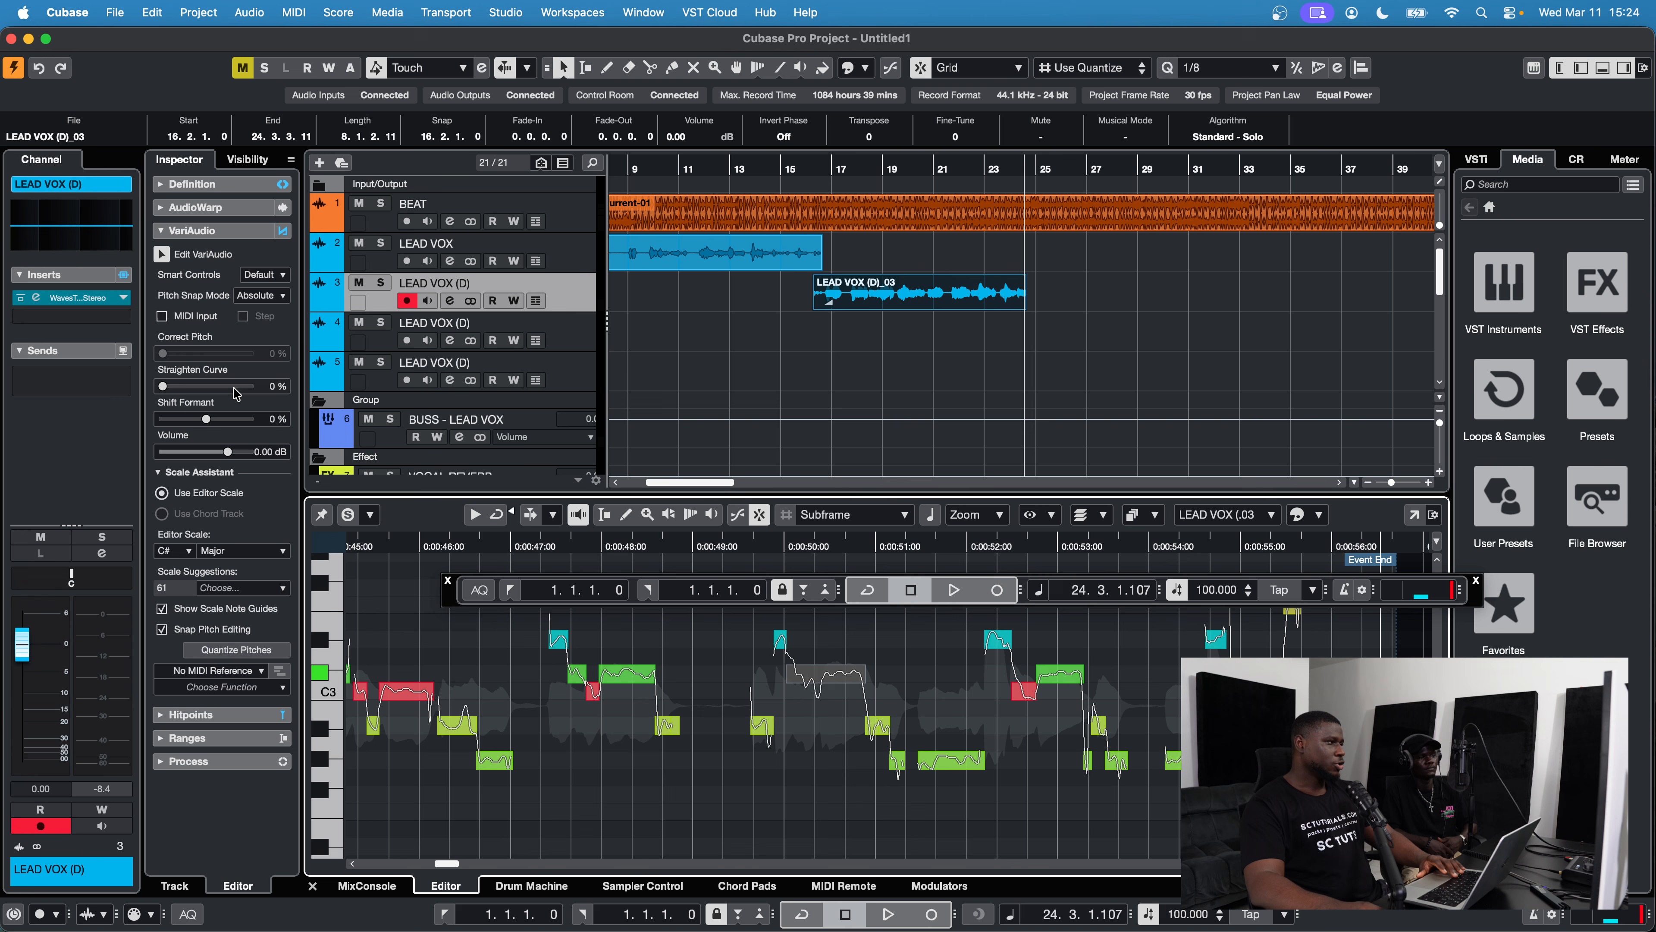
drag(163, 385, 176, 387)
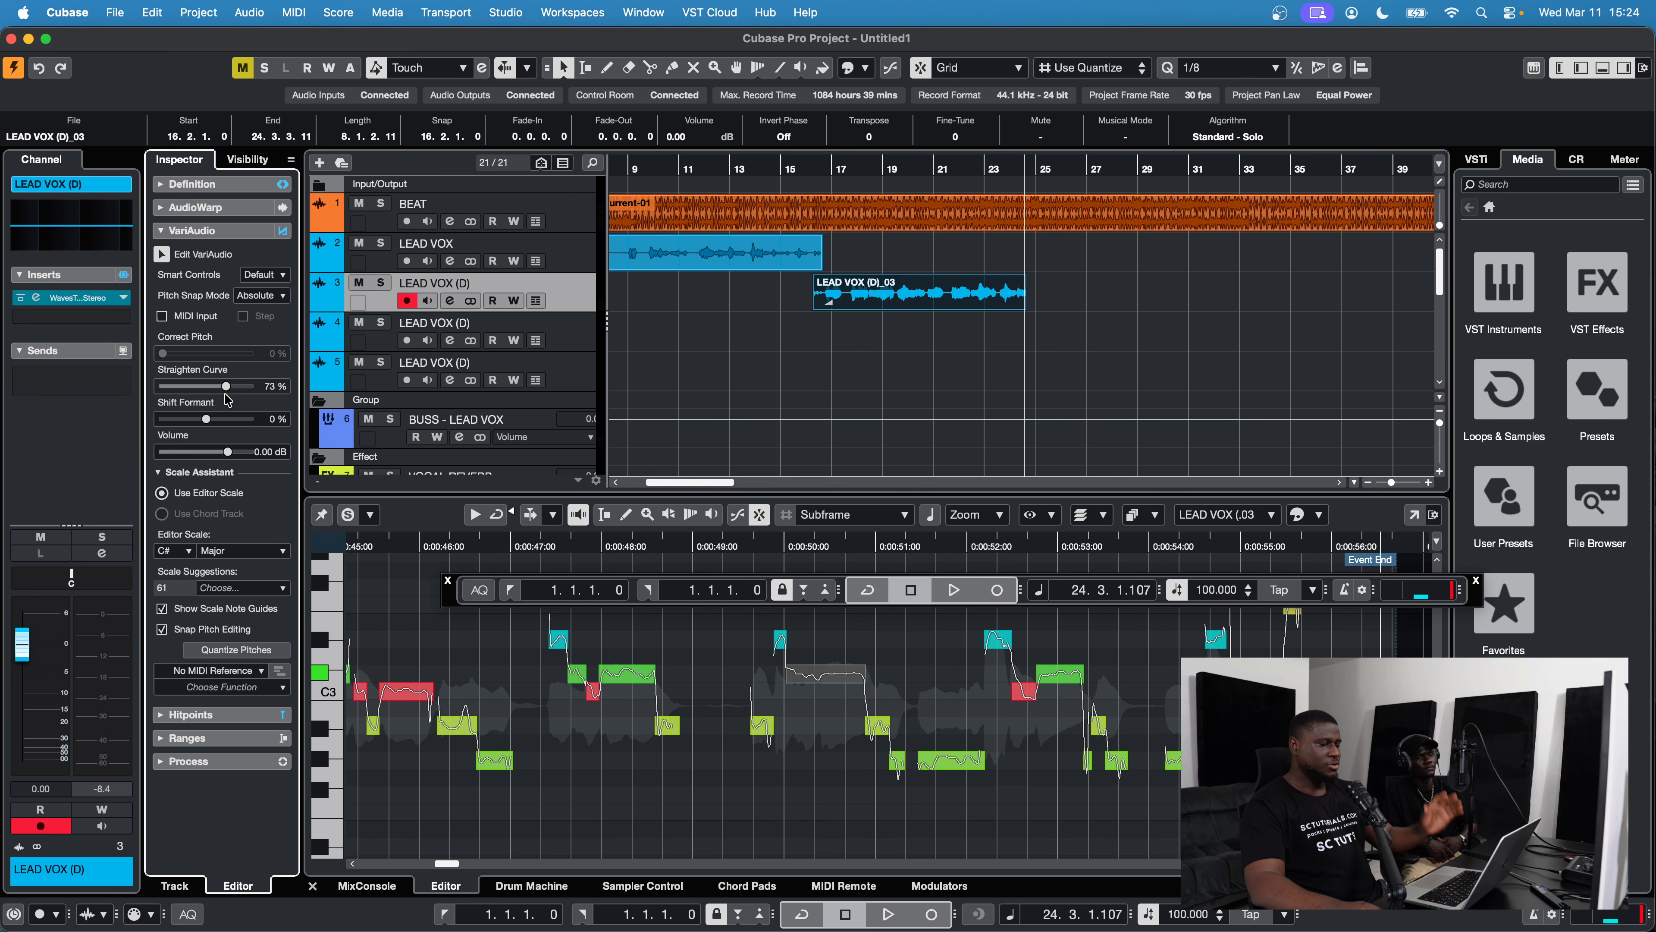
drag(226, 394, 225, 396)
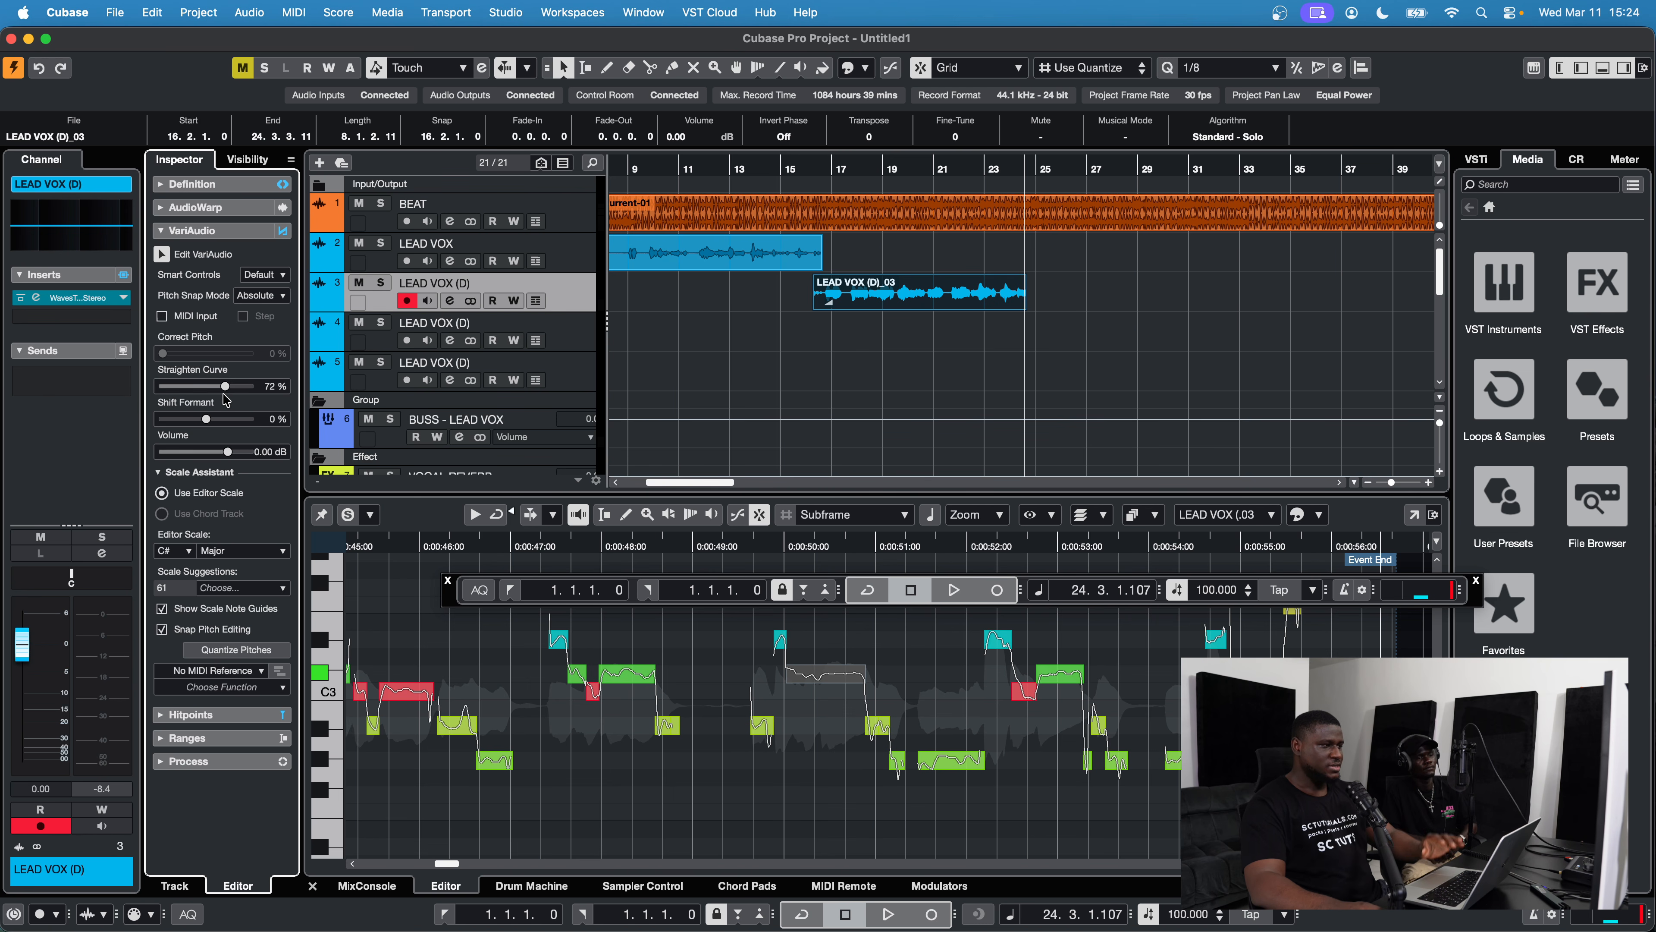
click(653, 547)
key(space)
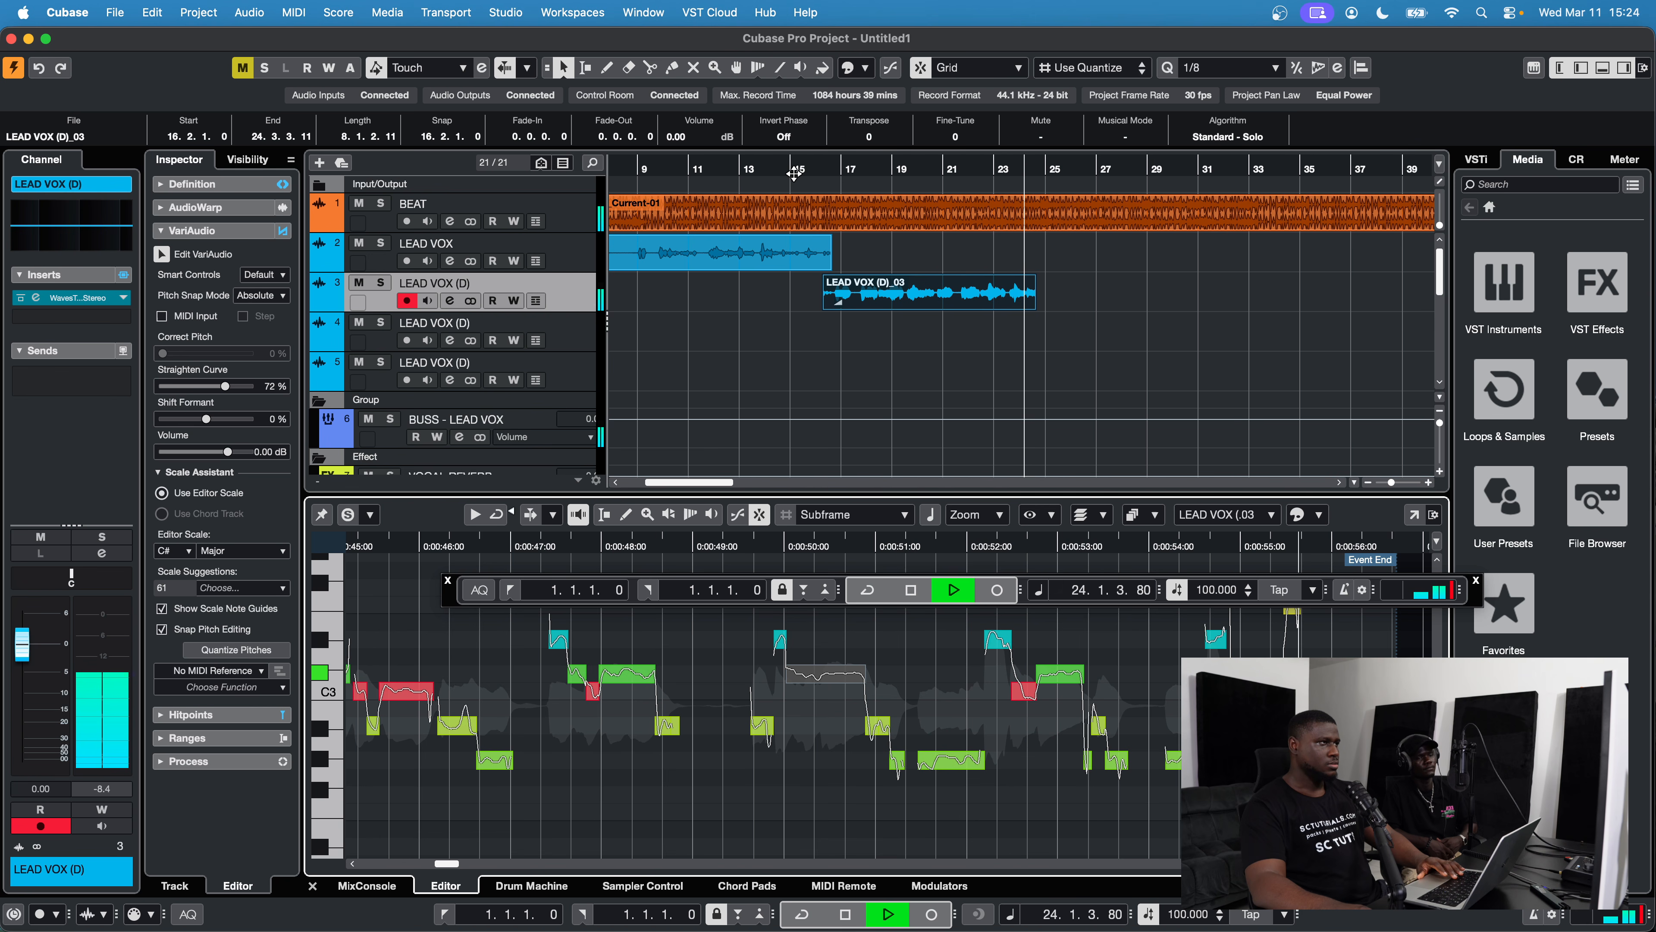
key(space)
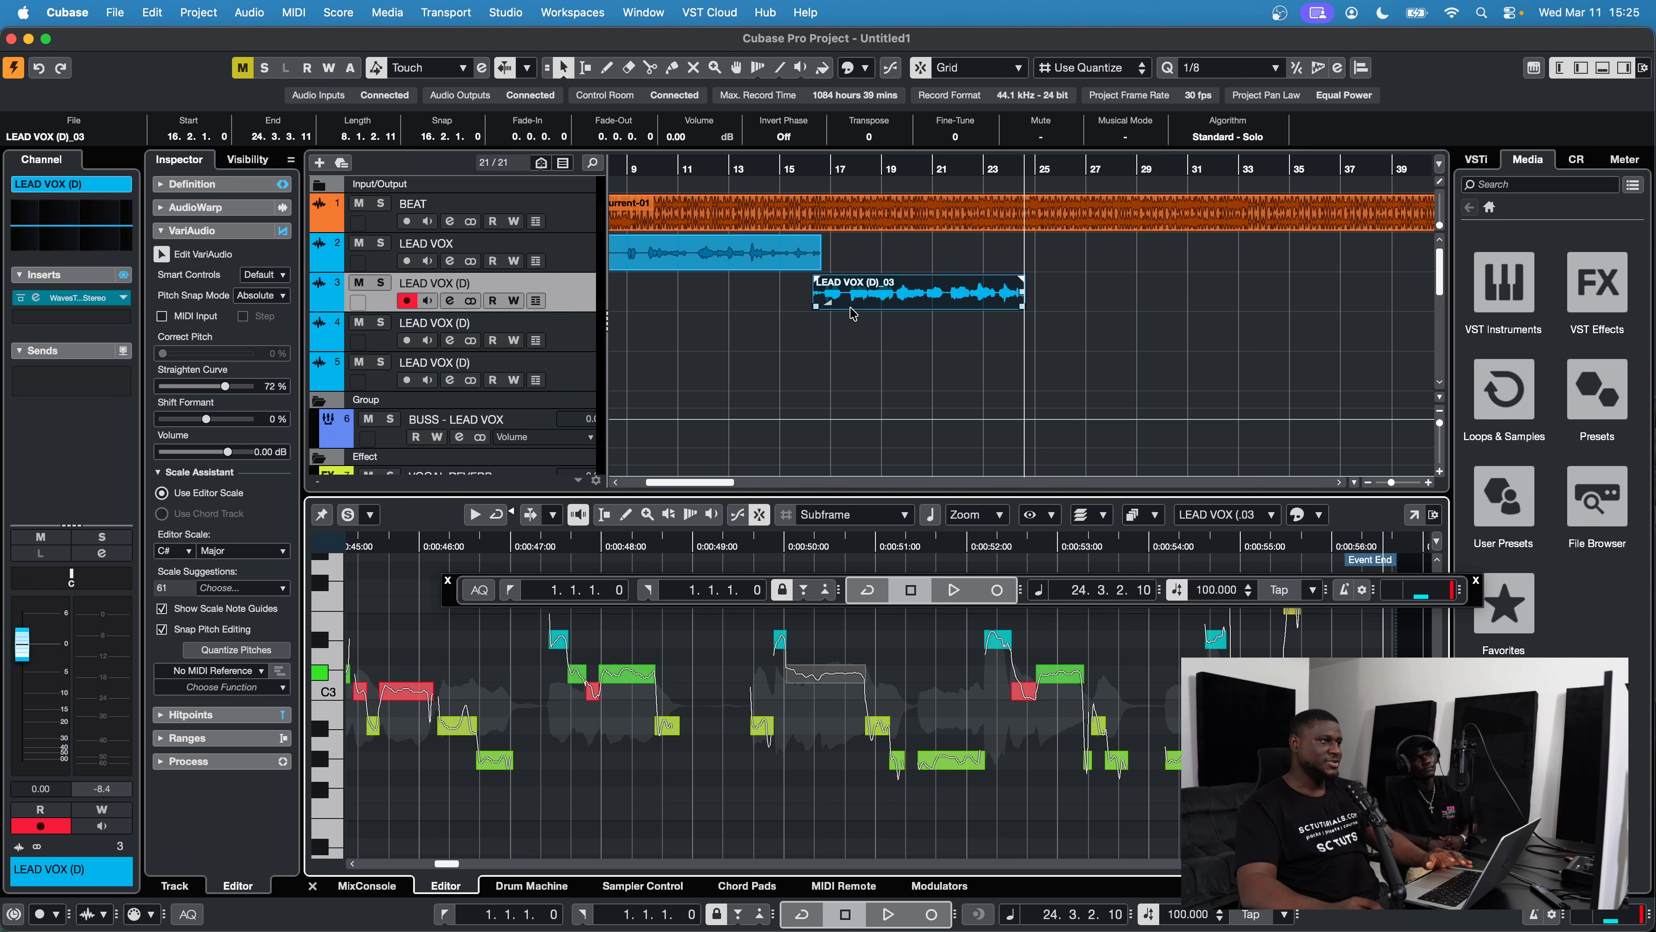
Set the quantize preset to 1/1 and split the LEAD VOX (D)_03 event at bar 17.
click(1251, 69)
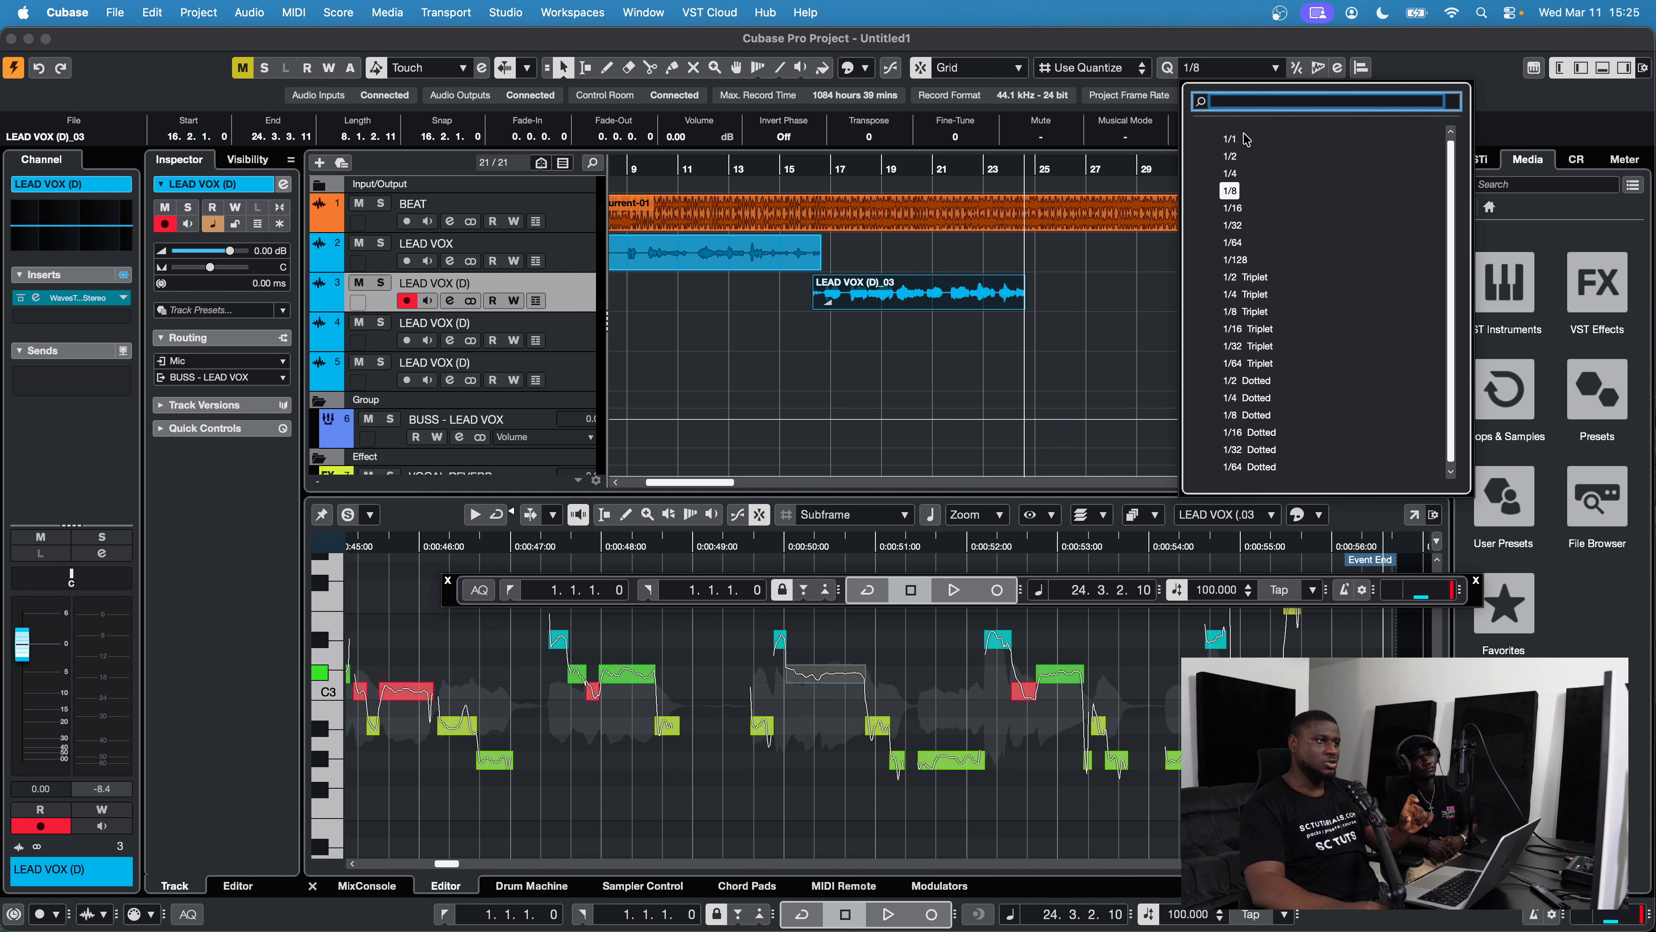
click(1230, 139)
right_click(848, 326)
click(928, 326)
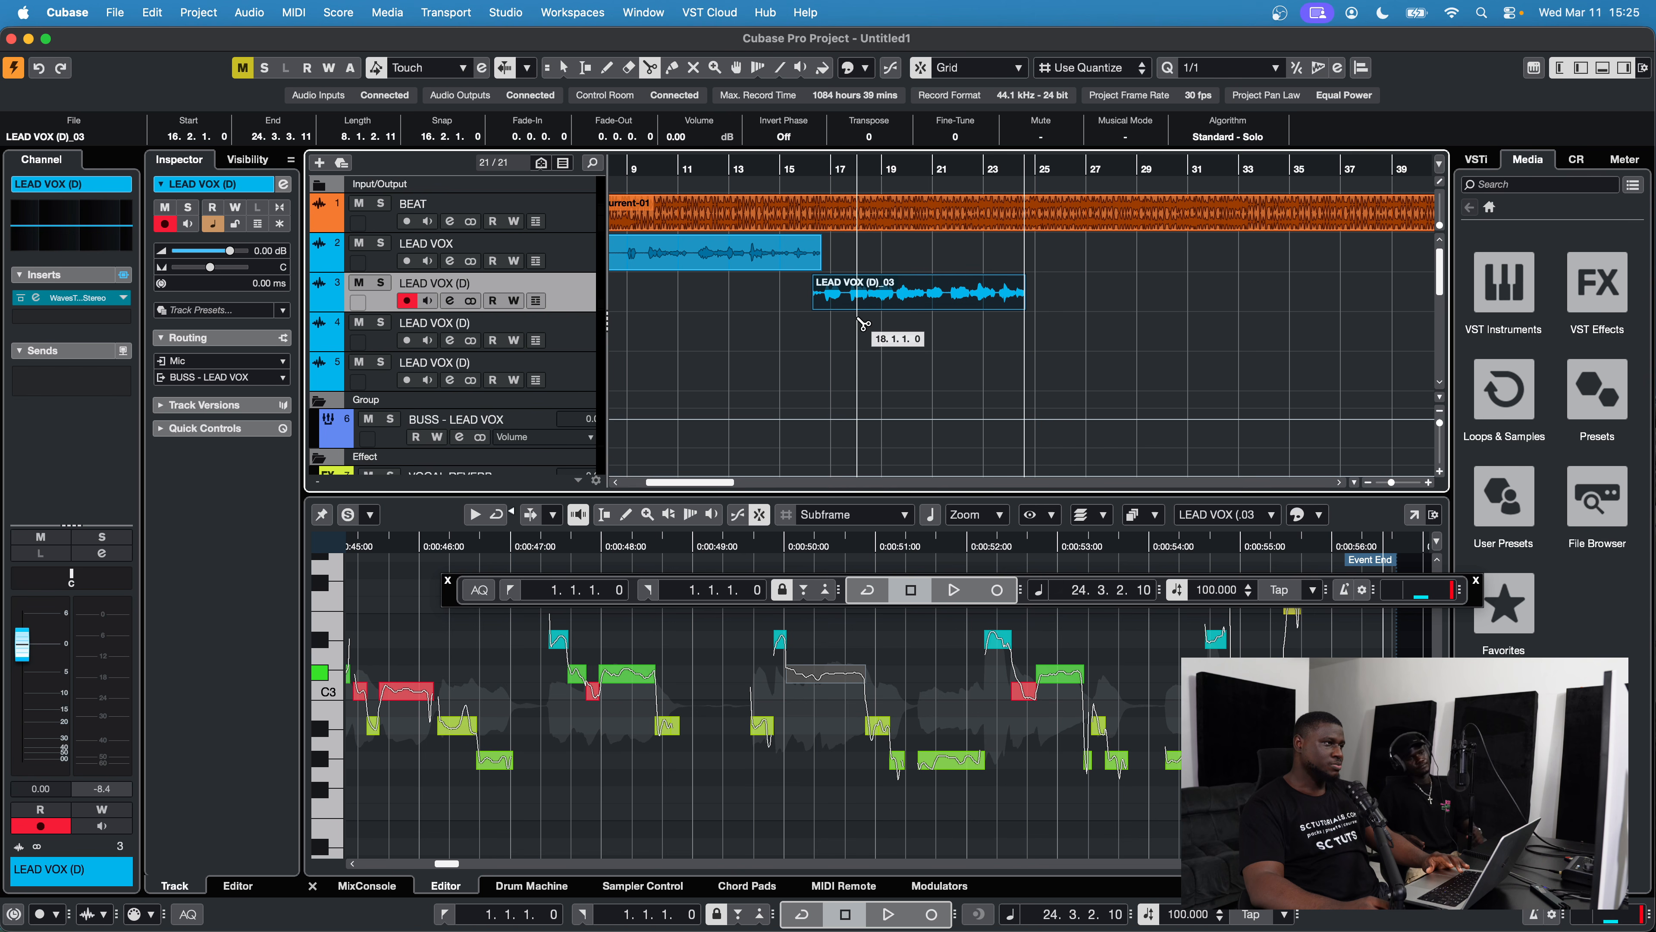
click(836, 300)
key(1)
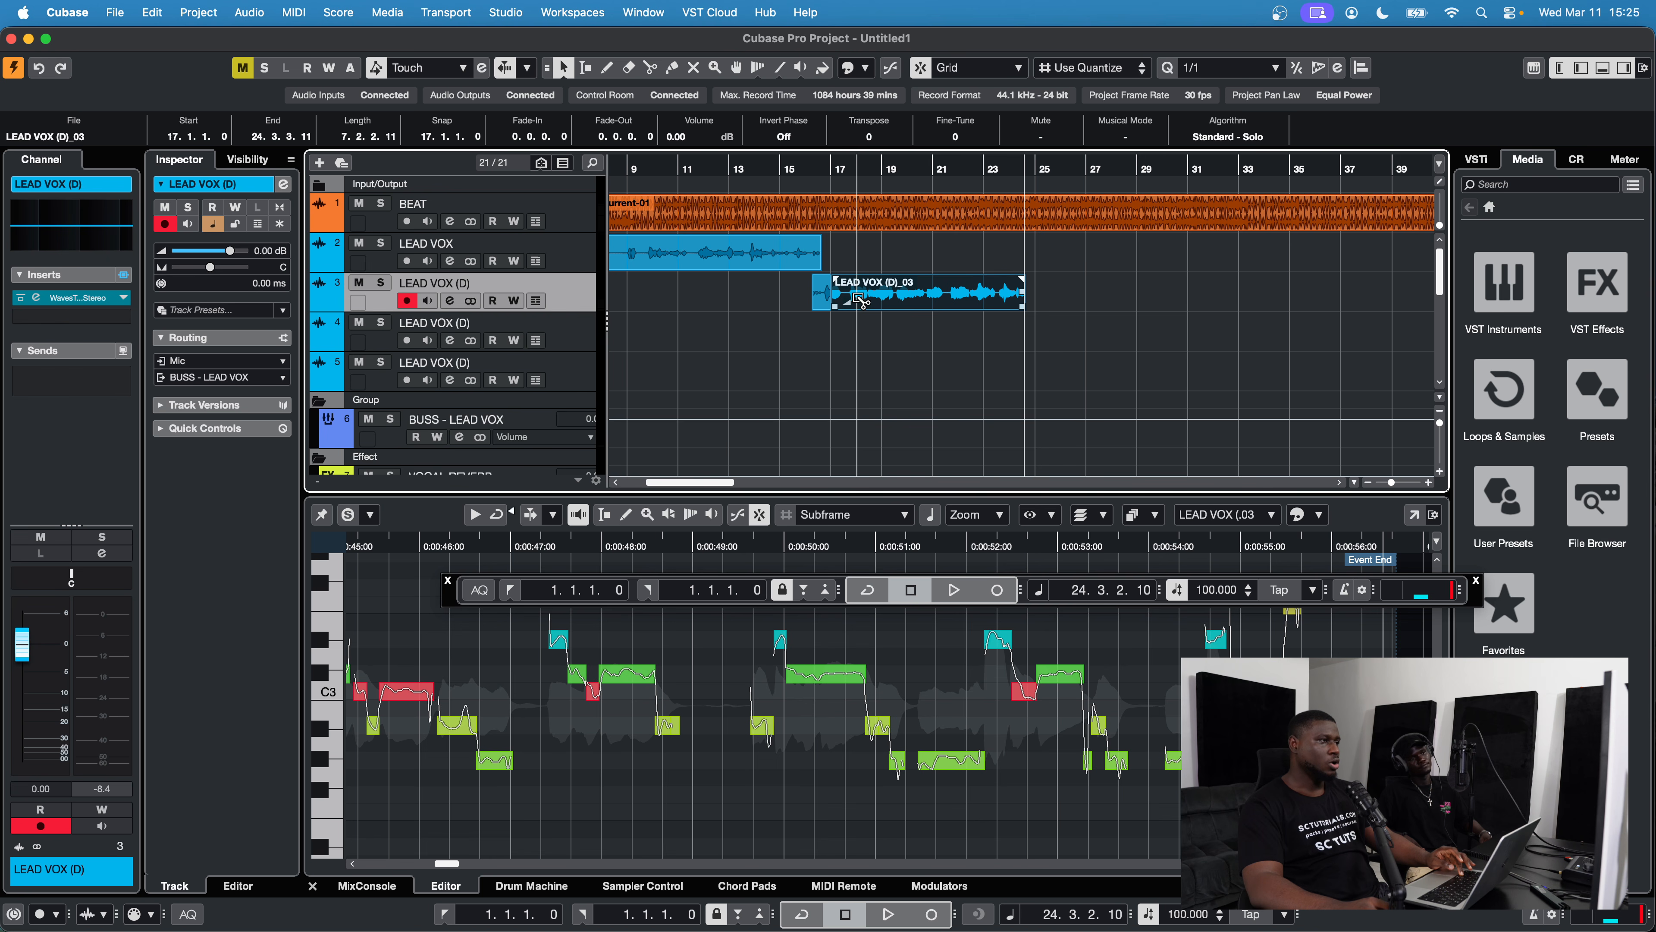
Copy the vocal event that starts at bar 17 to bar 25 on the same track.
drag(859, 300, 1073, 299)
scroll(1038, 312, up, 5)
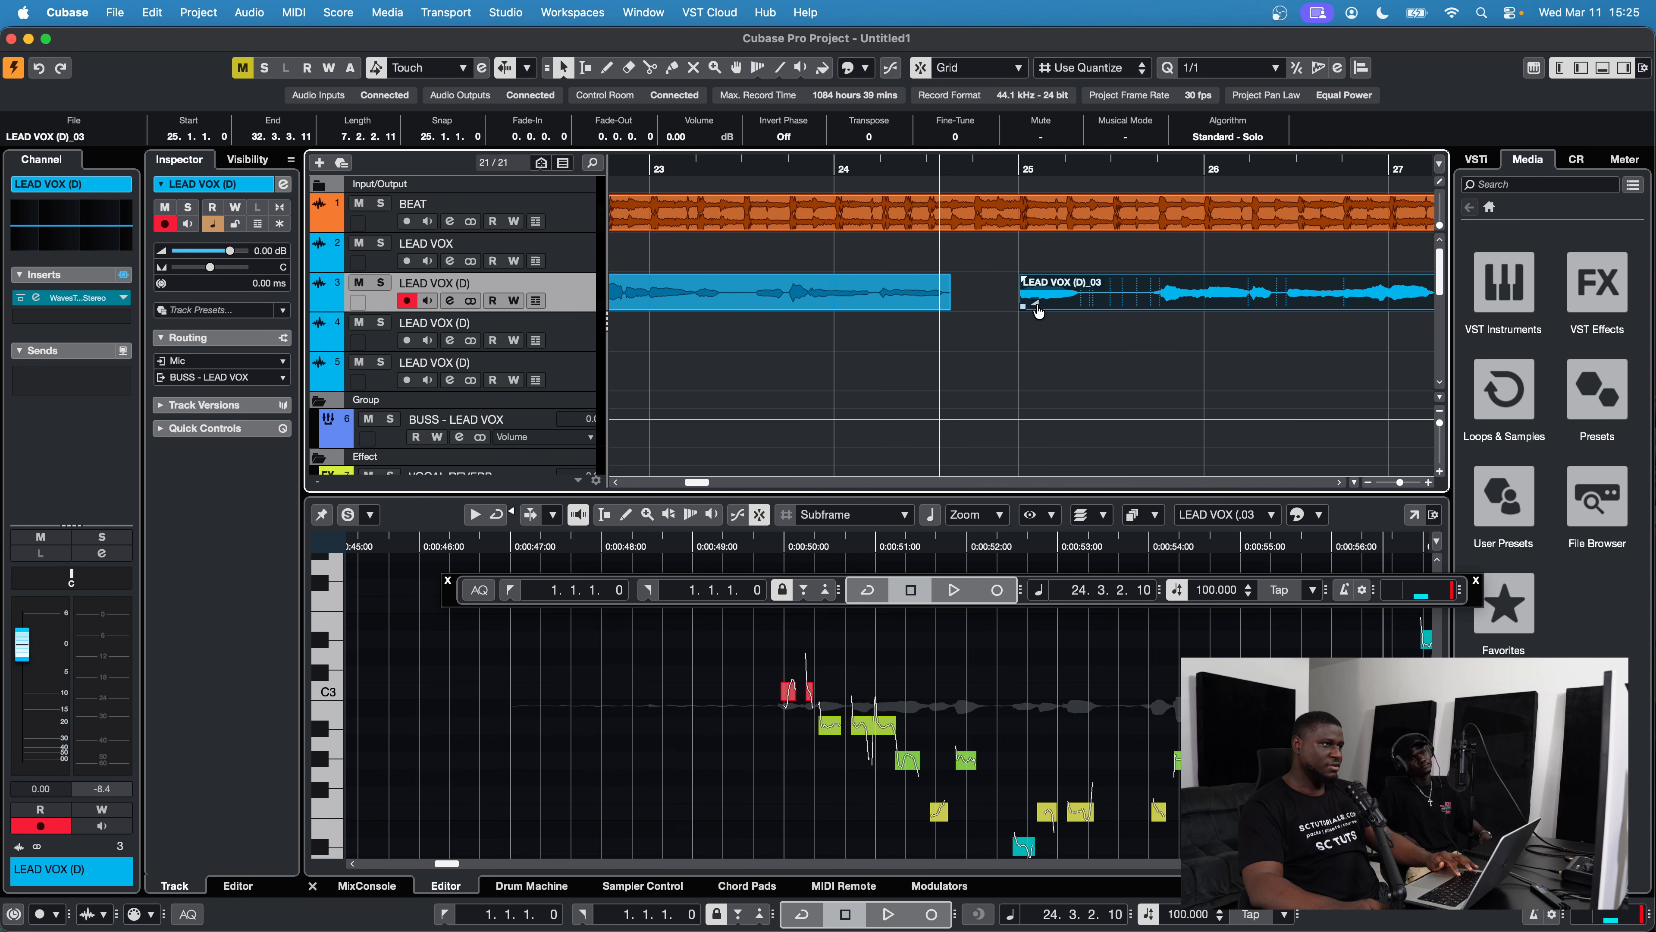
click(1025, 326)
Extend the copied event's start back to 24.3.3.0, refining the quantize preset to 1/4 and finally 1/8.
click(1027, 306)
click(1194, 73)
click(1233, 170)
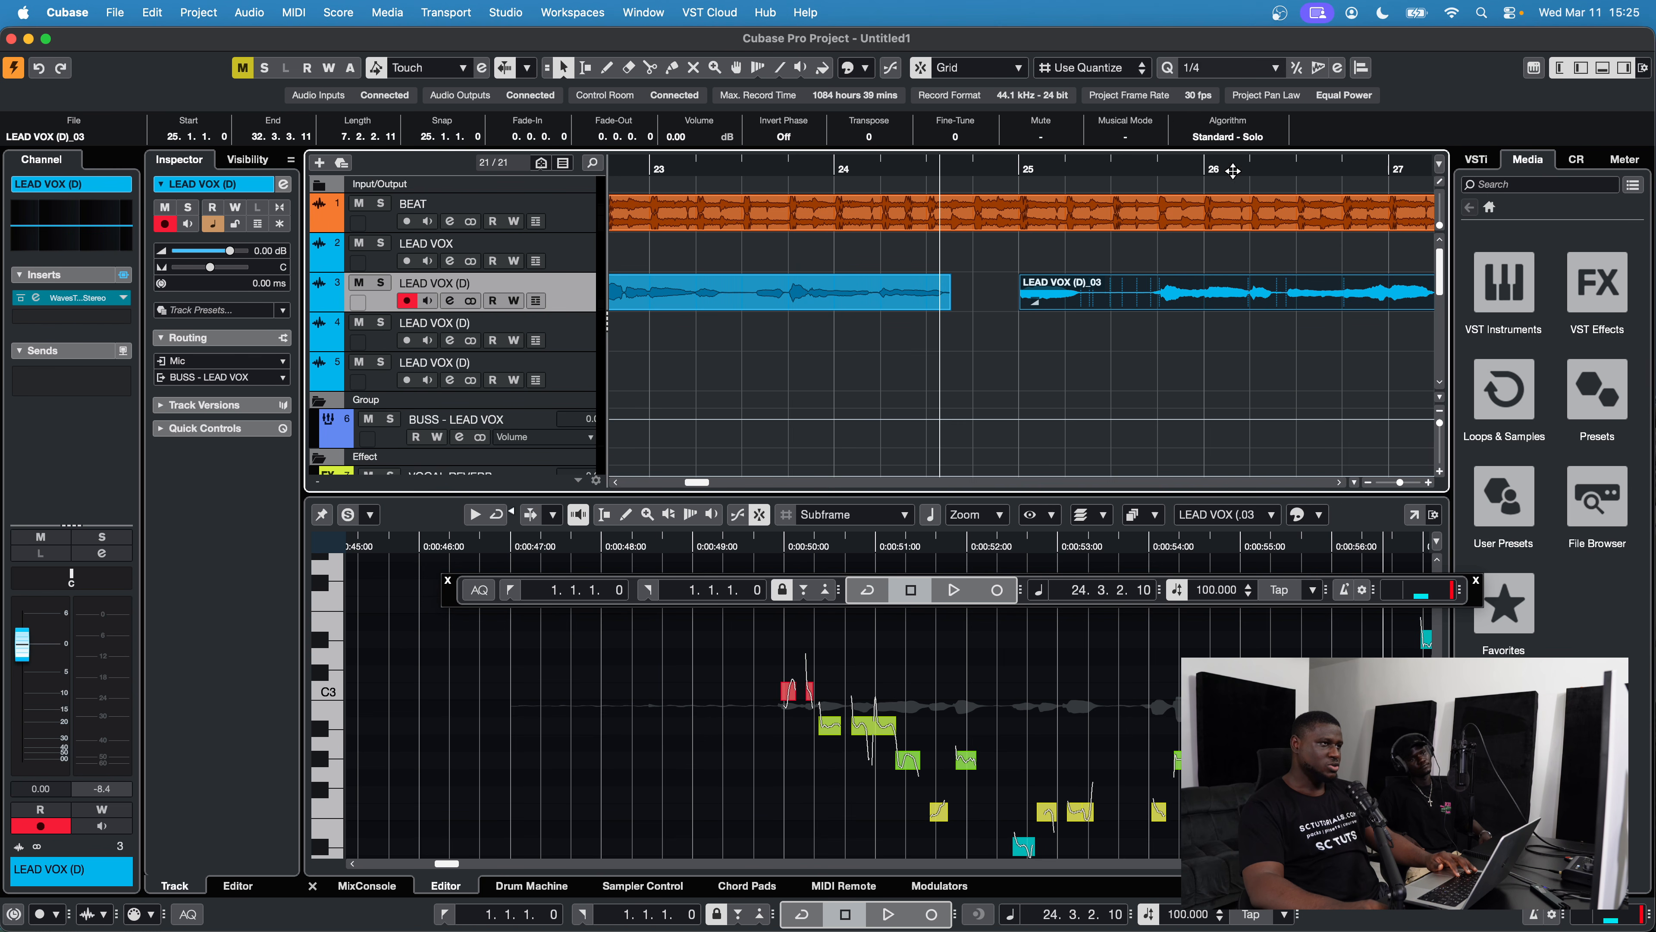
drag(1020, 305, 956, 304)
click(1226, 67)
click(1229, 194)
Play the arrangement from about bar 22 to check the transition into the copied vocal.
scroll(978, 319, down, 10)
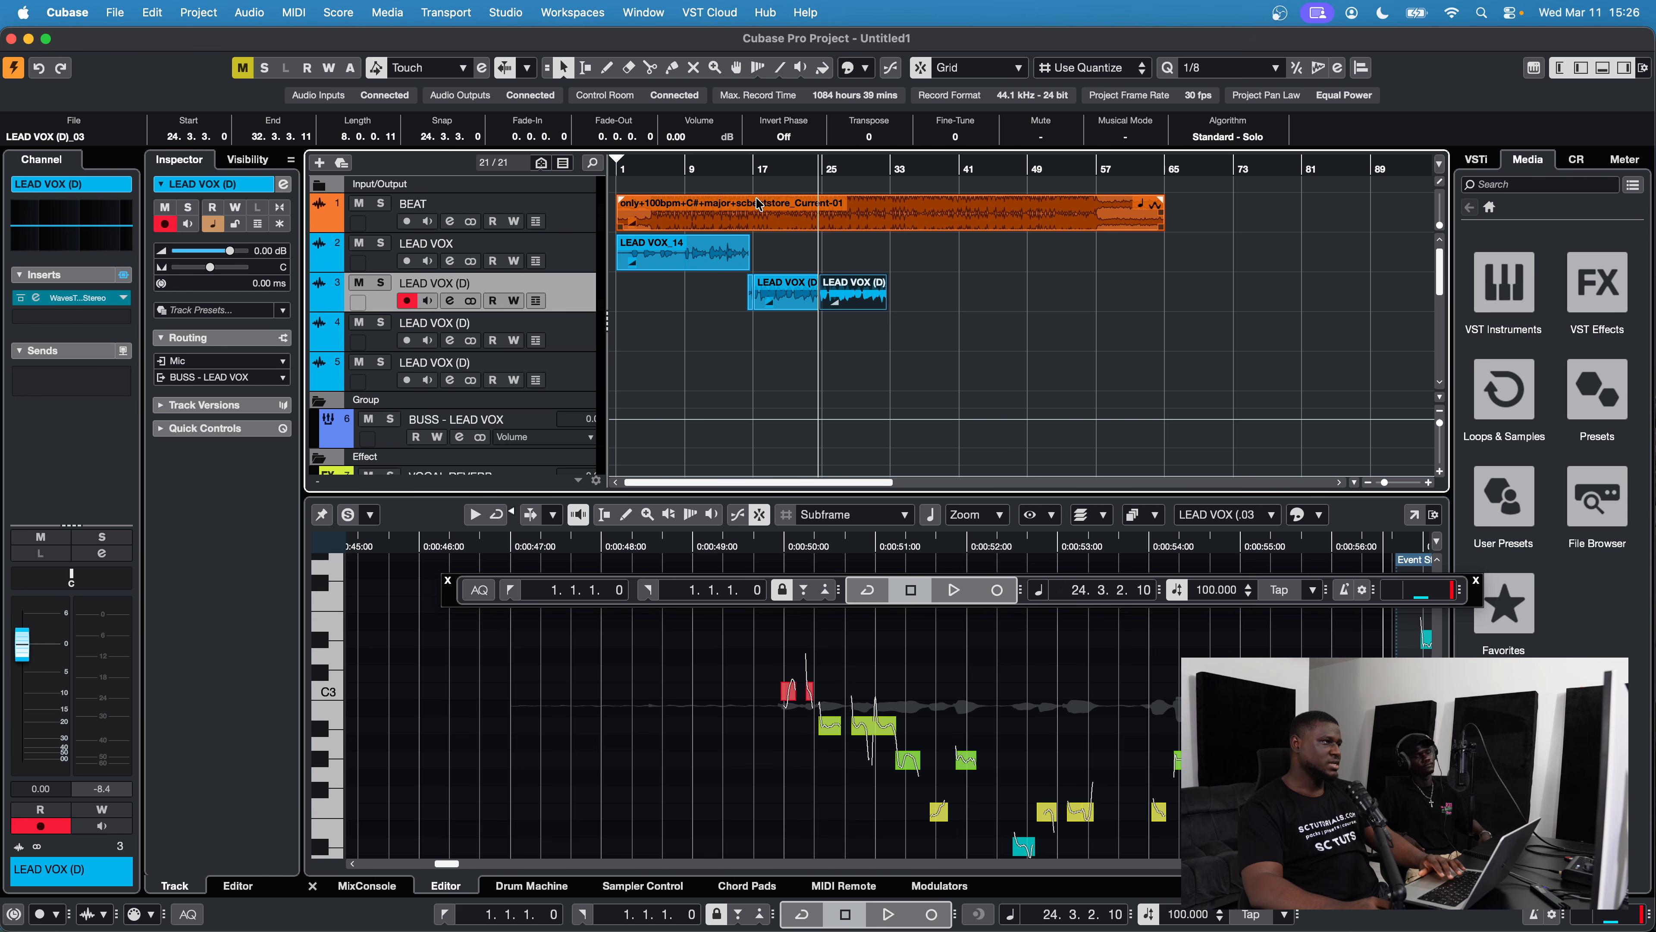
click(798, 173)
key(space)
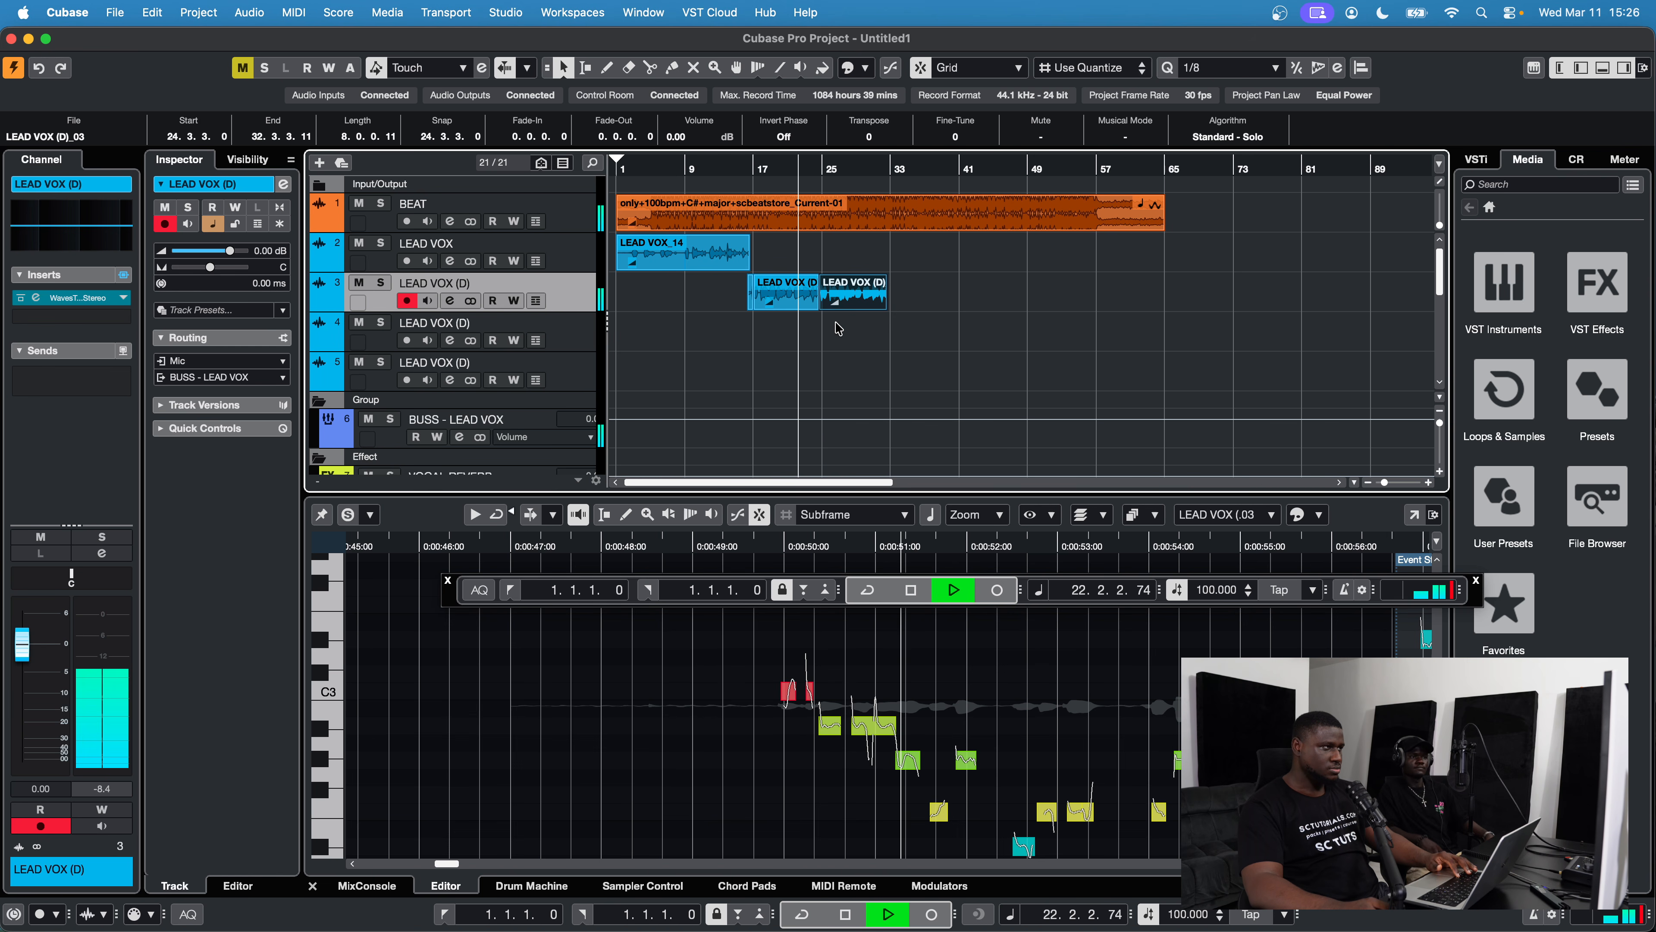
scroll(837, 326, up, 4)
scroll(773, 322, up, 5)
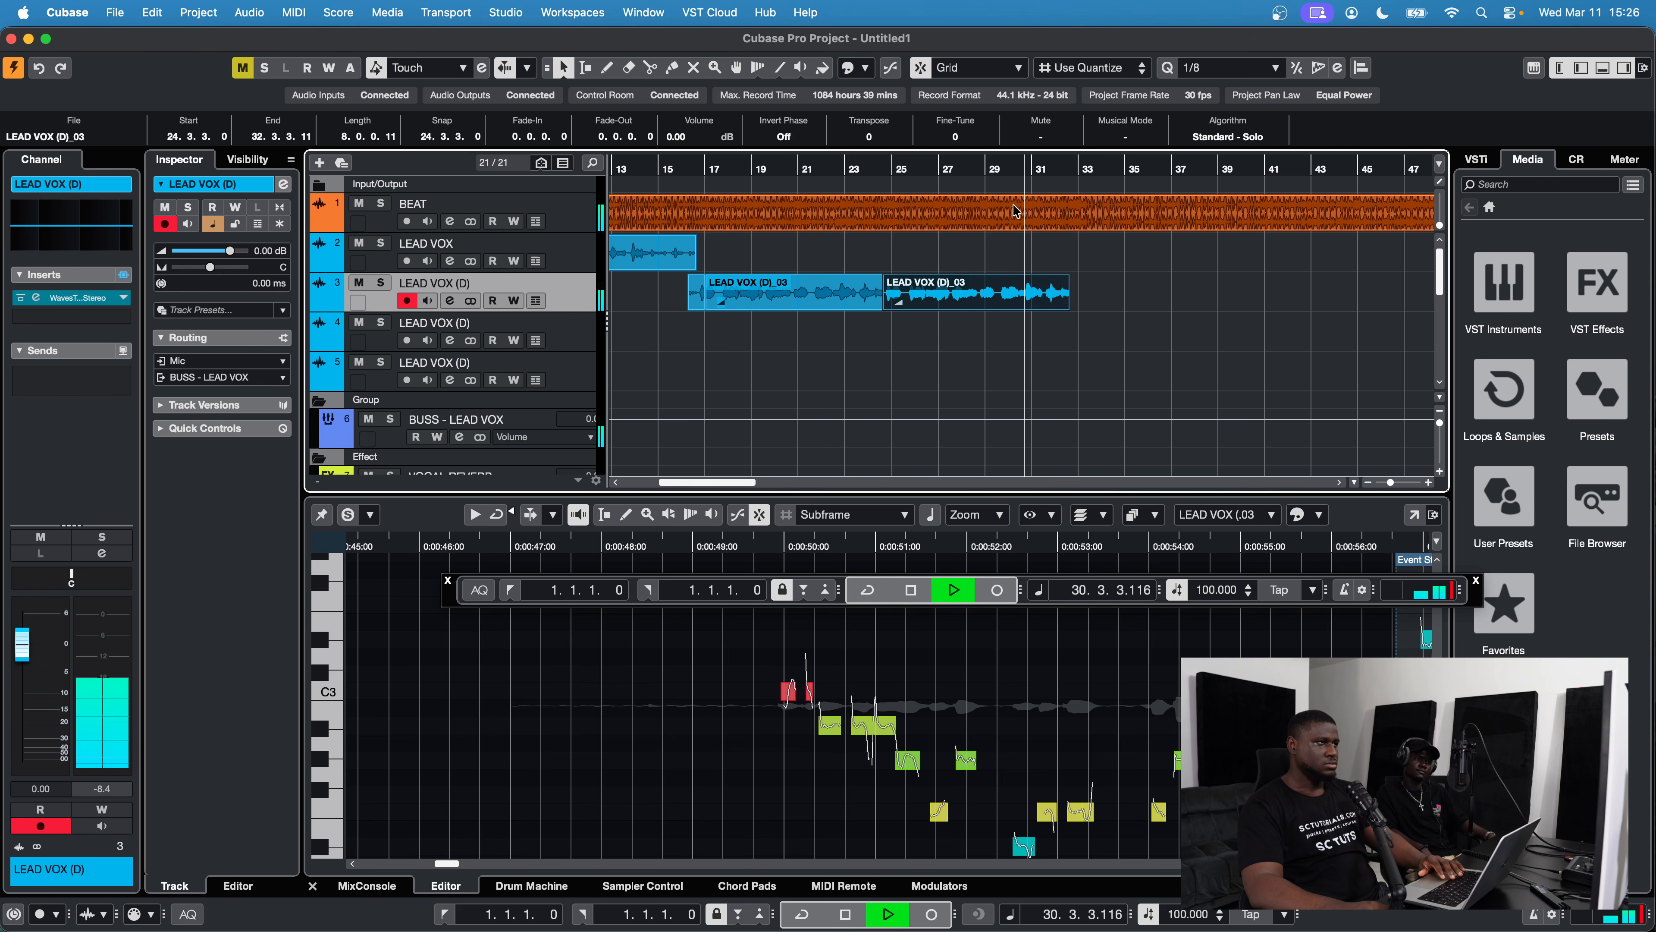
Open the copied LEAD VOX (D)_03 event for VariAudio editing and play around bar 30 to find the sung notes needing correction.
key(space)
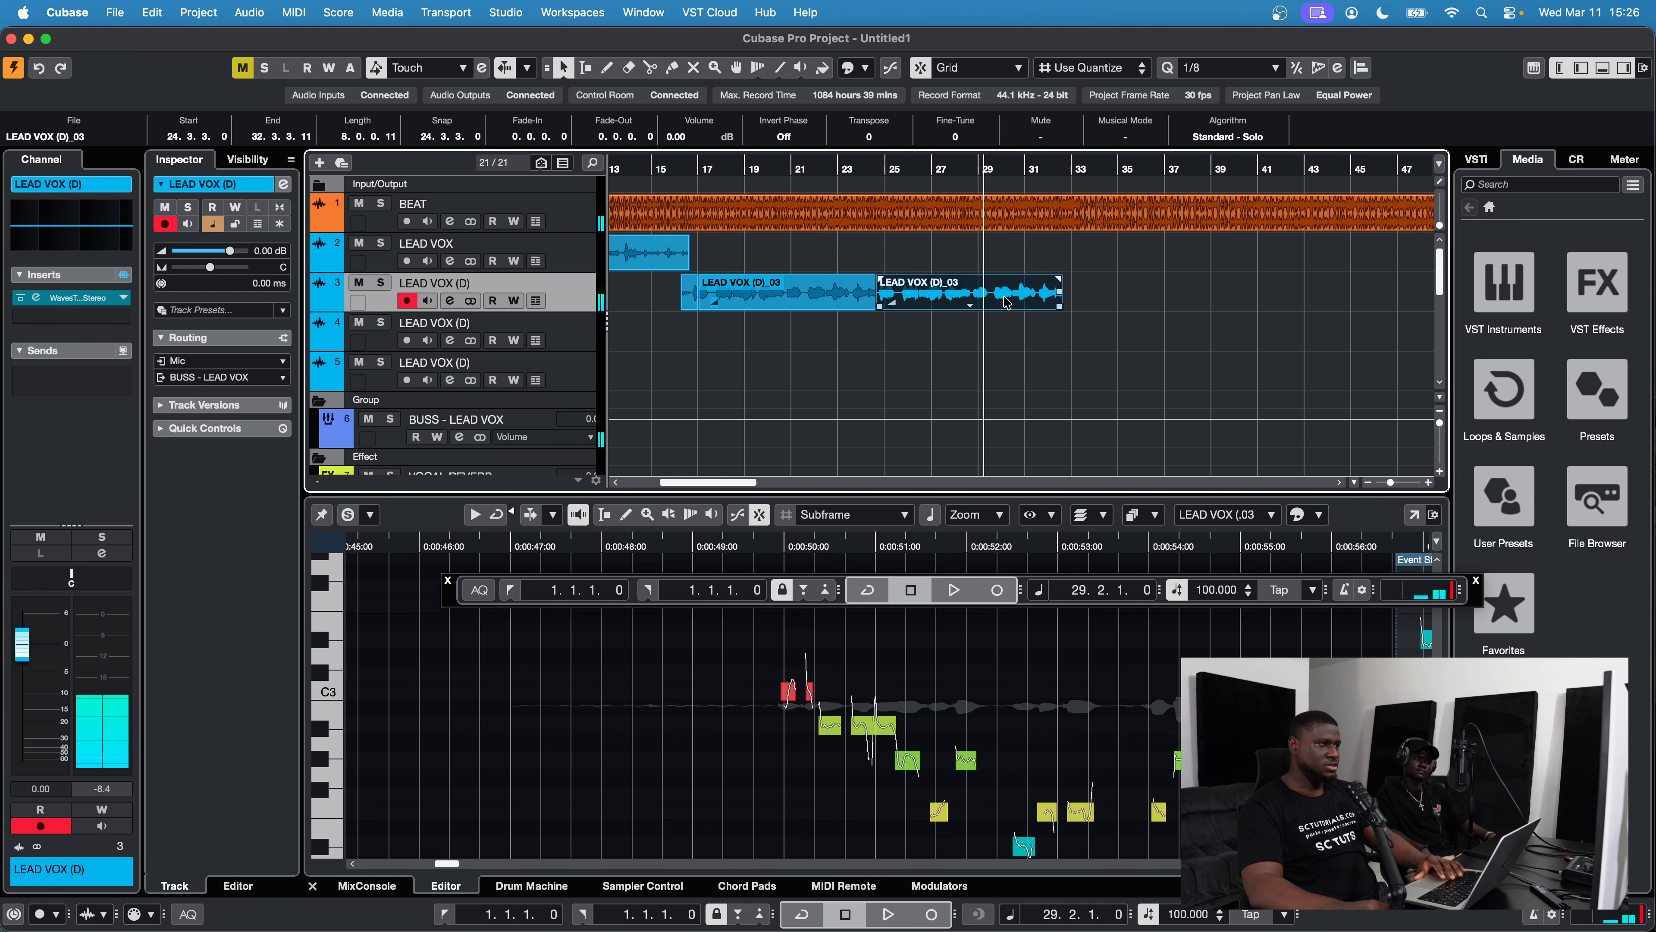
double_click(1007, 303)
key(space)
scroll(1029, 640, down, 4)
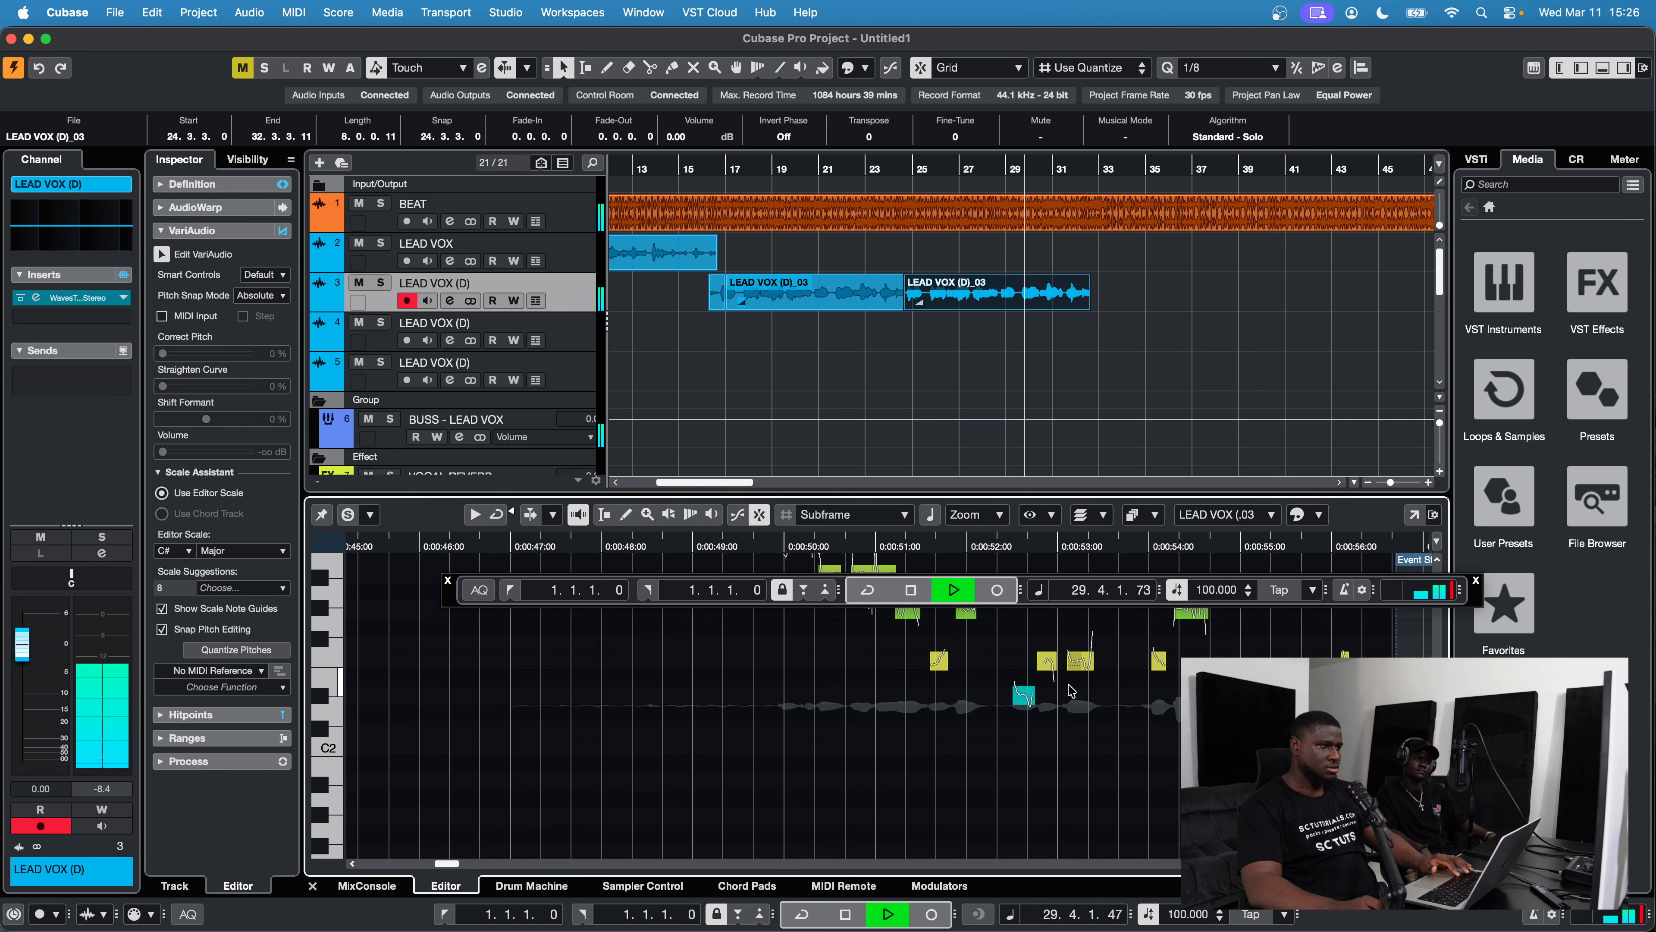
scroll(1073, 689, up, 6)
key(space)
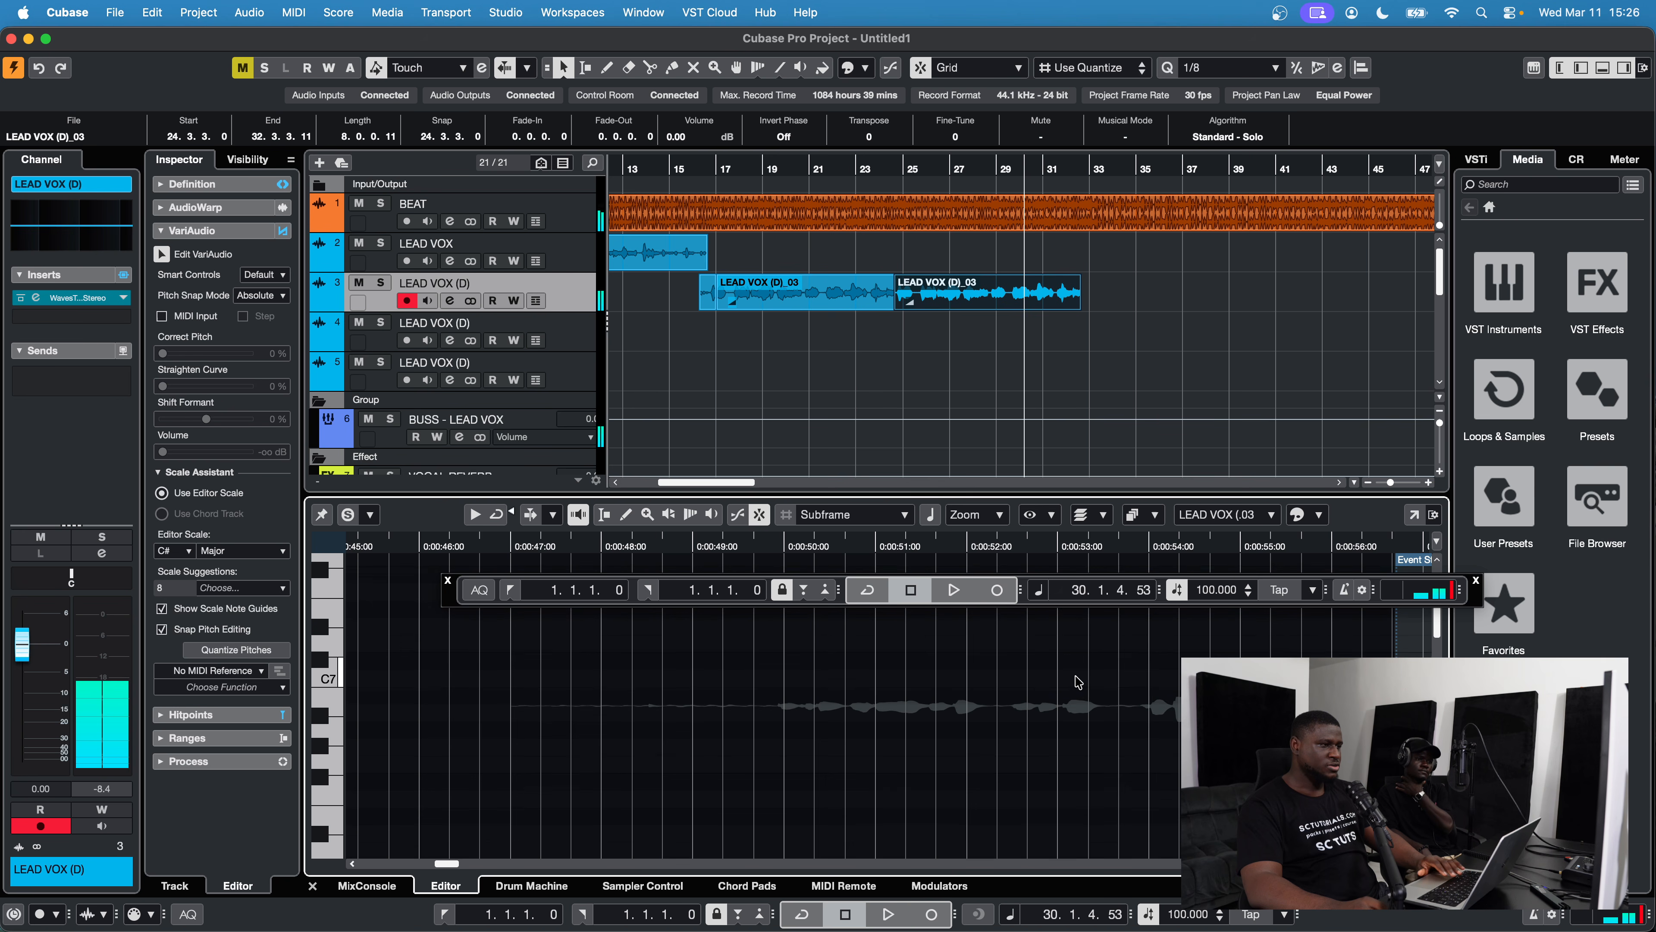
scroll(1069, 681, up, 2)
scroll(1062, 681, up, 8)
key(space)
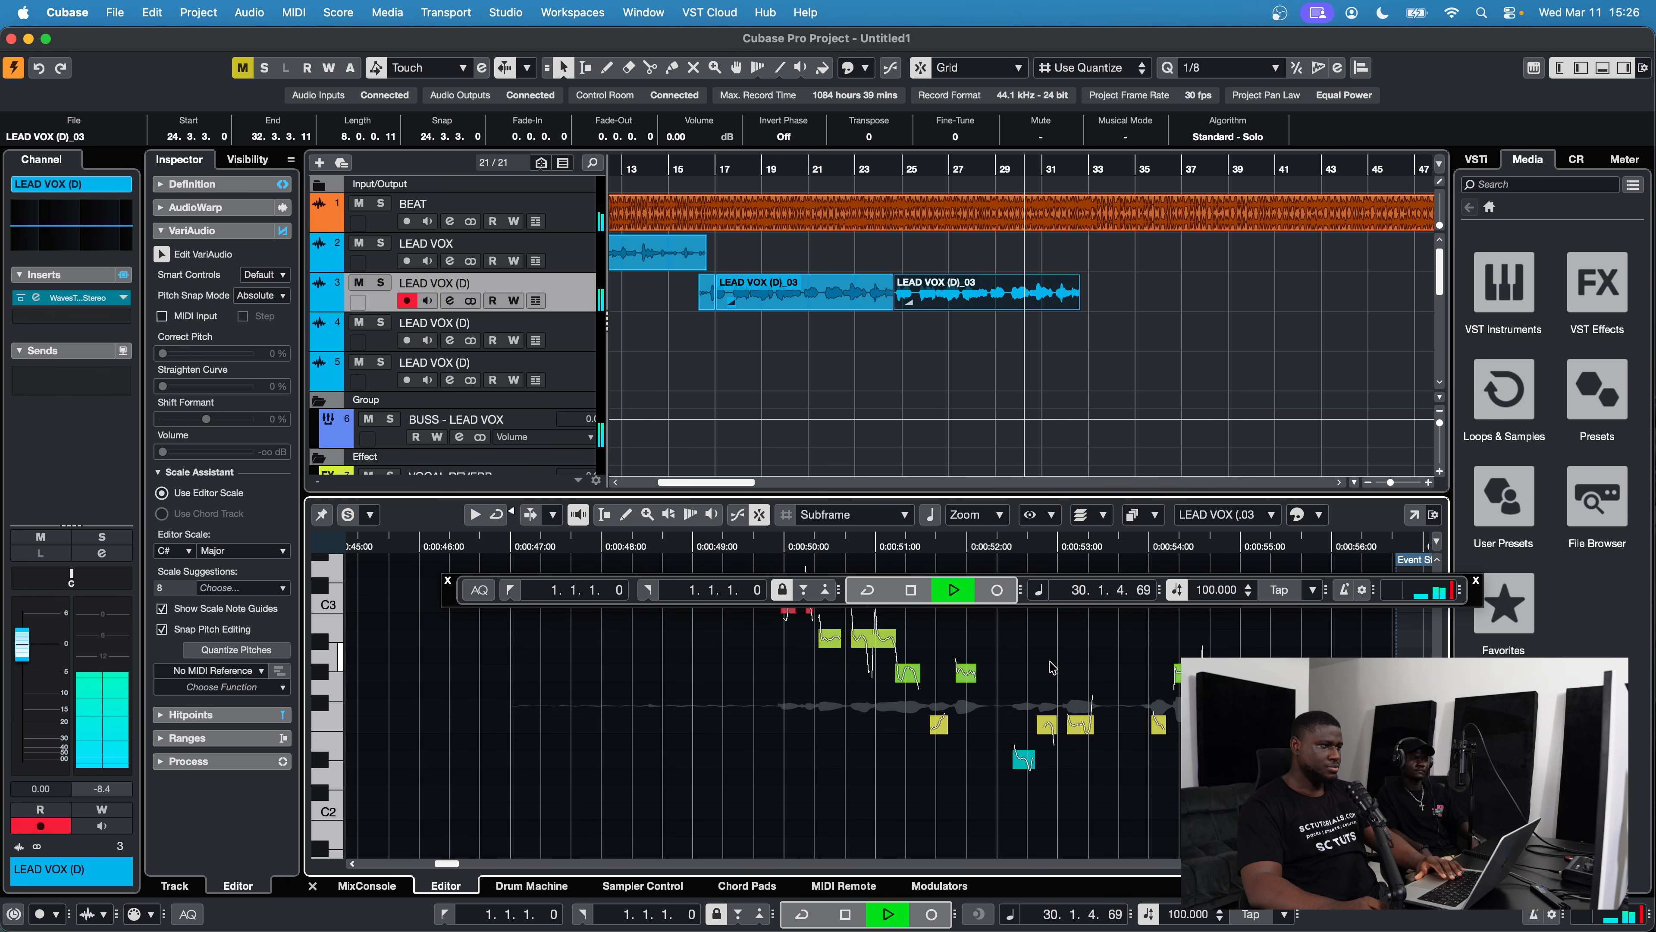
key(space)
key(space)
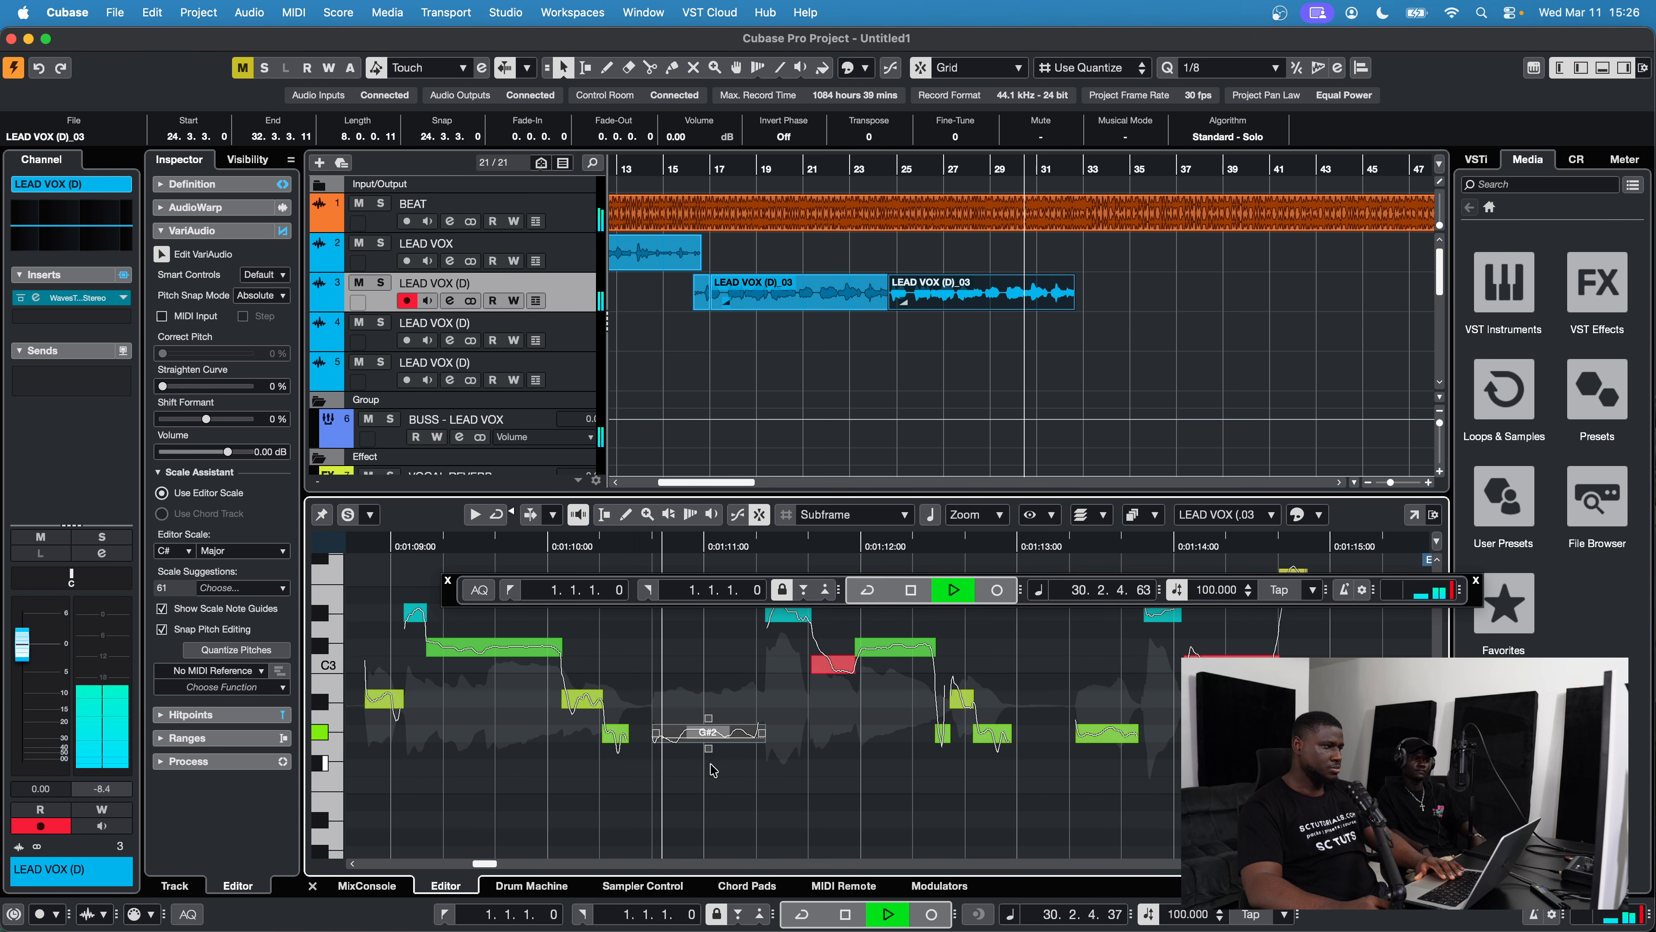
key(space)
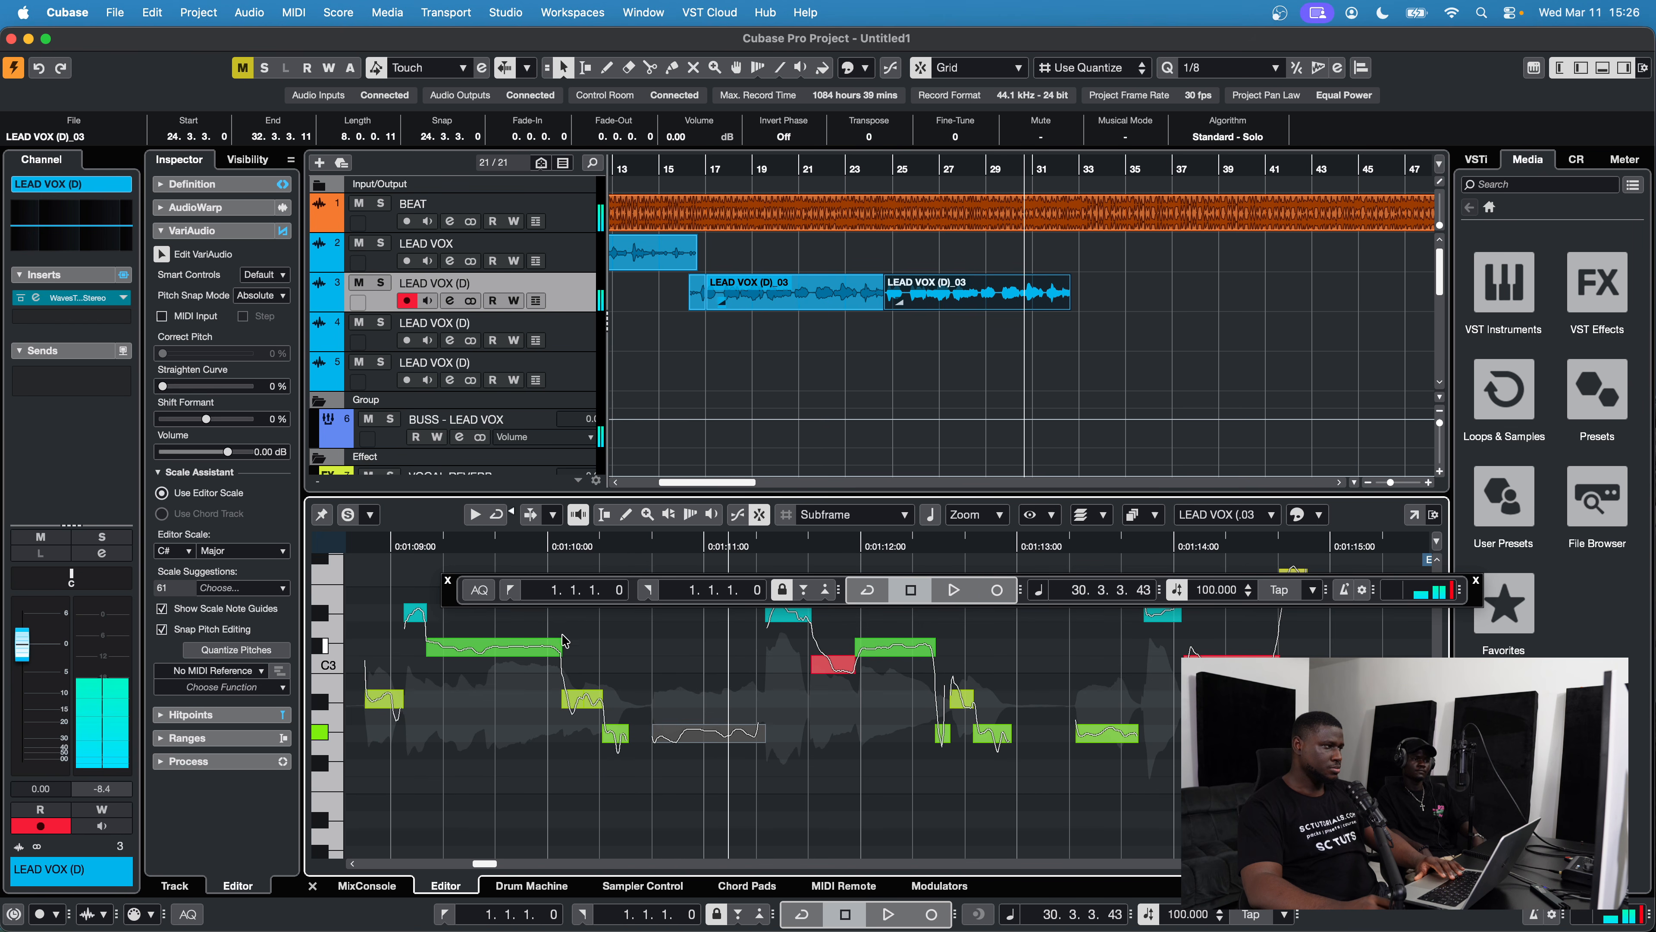
Play from about 0:01:09, split the long C#3 note at about 0:01:09.6, and try its second part at D#3.
click(411, 549)
key(space)
click(497, 645)
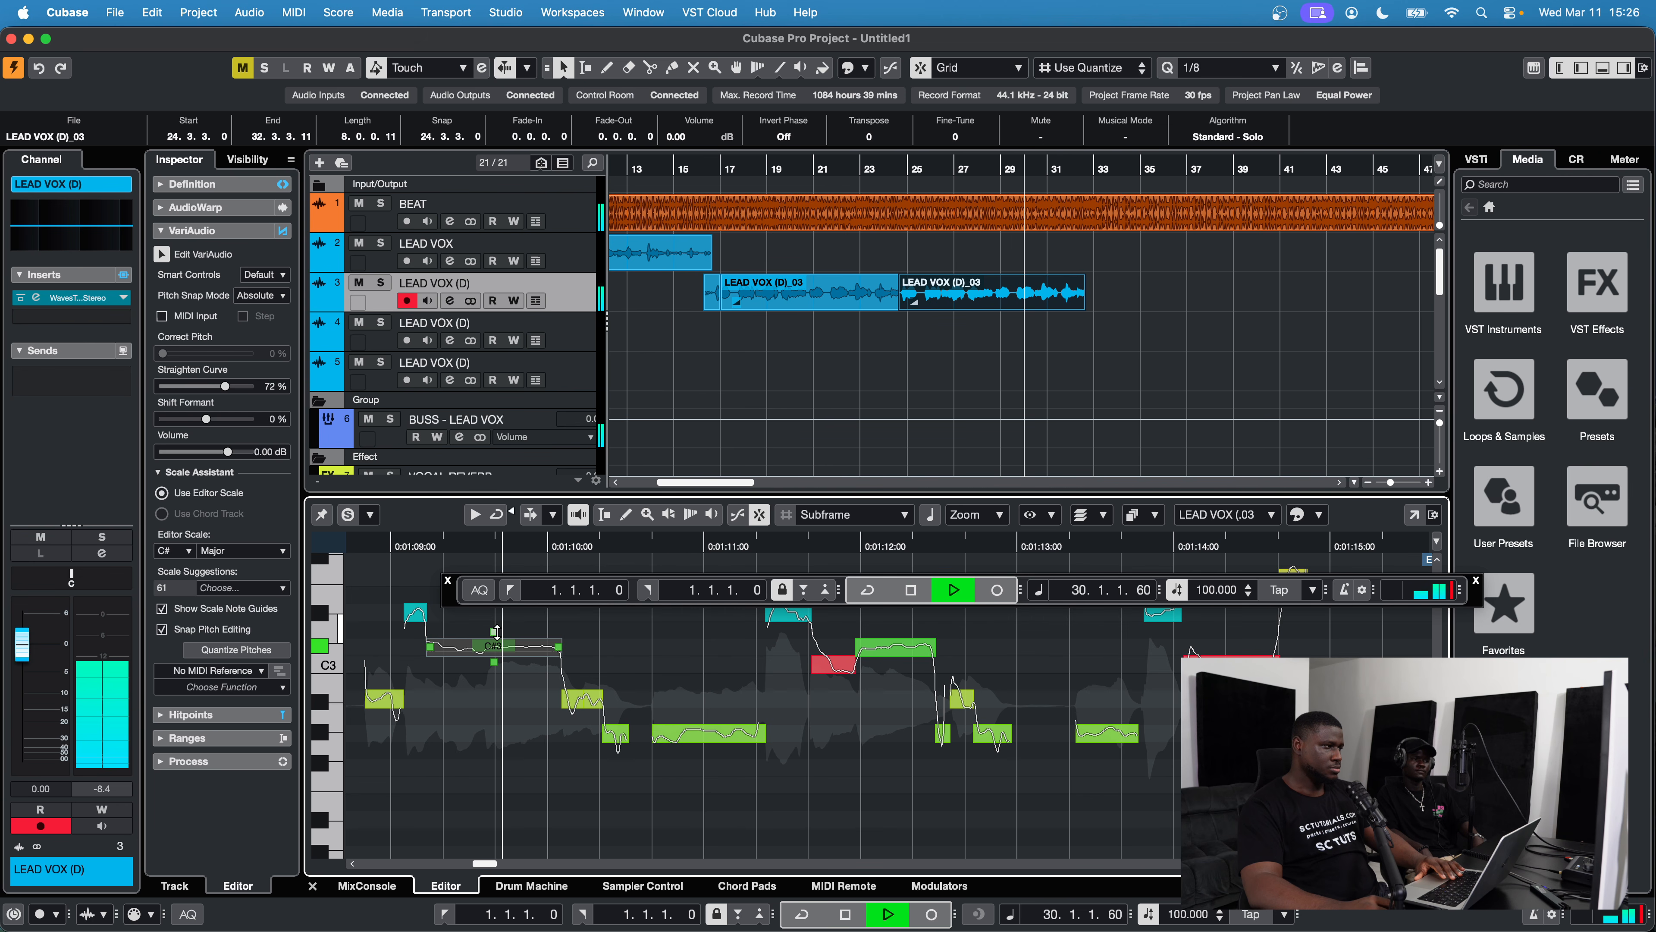
key(space)
click(499, 659)
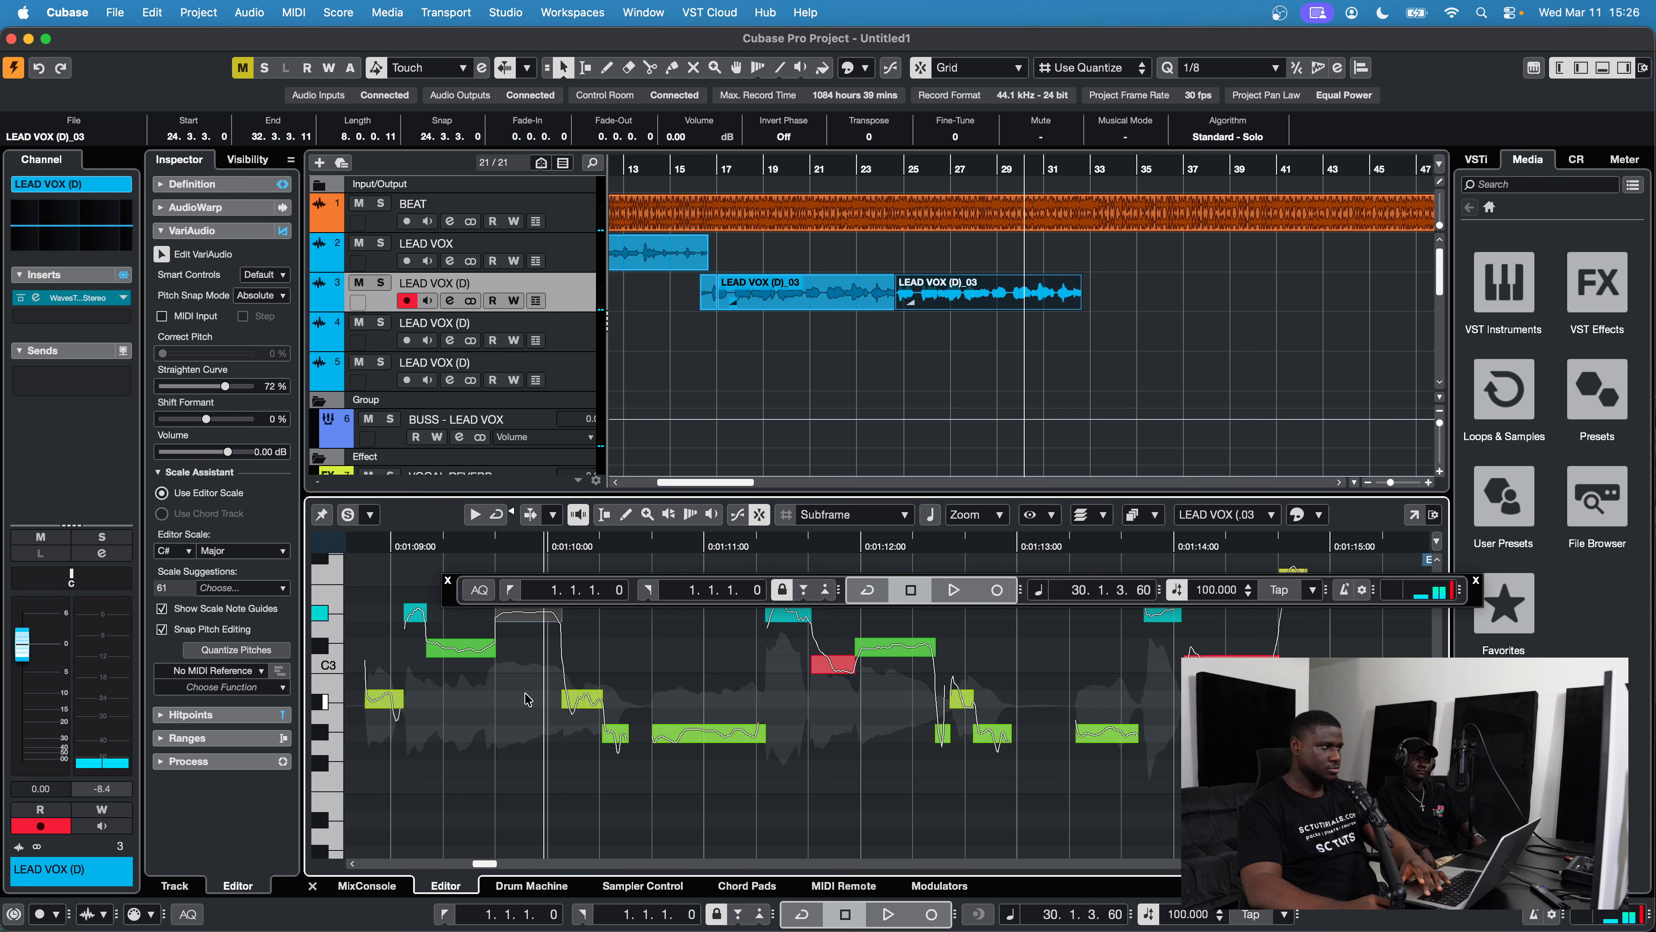
Return the second part of the split note to C#3, lower the first part to C3, and play the phrase from just before it.
key(Left)
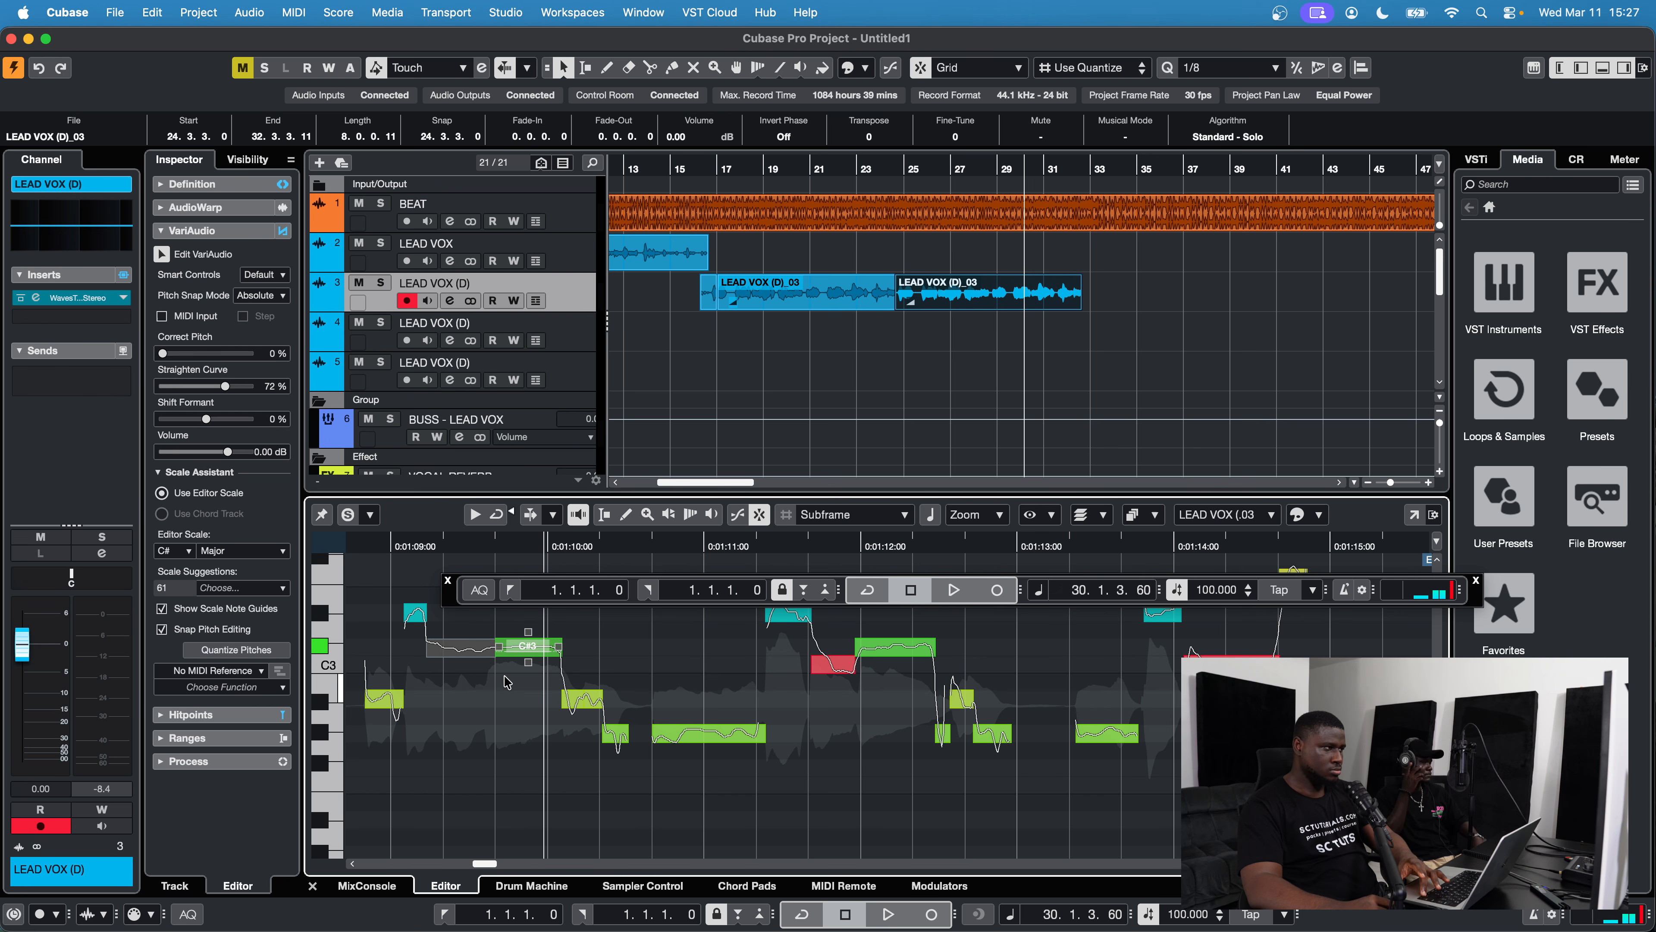
key(Down)
click(371, 541)
key(space)
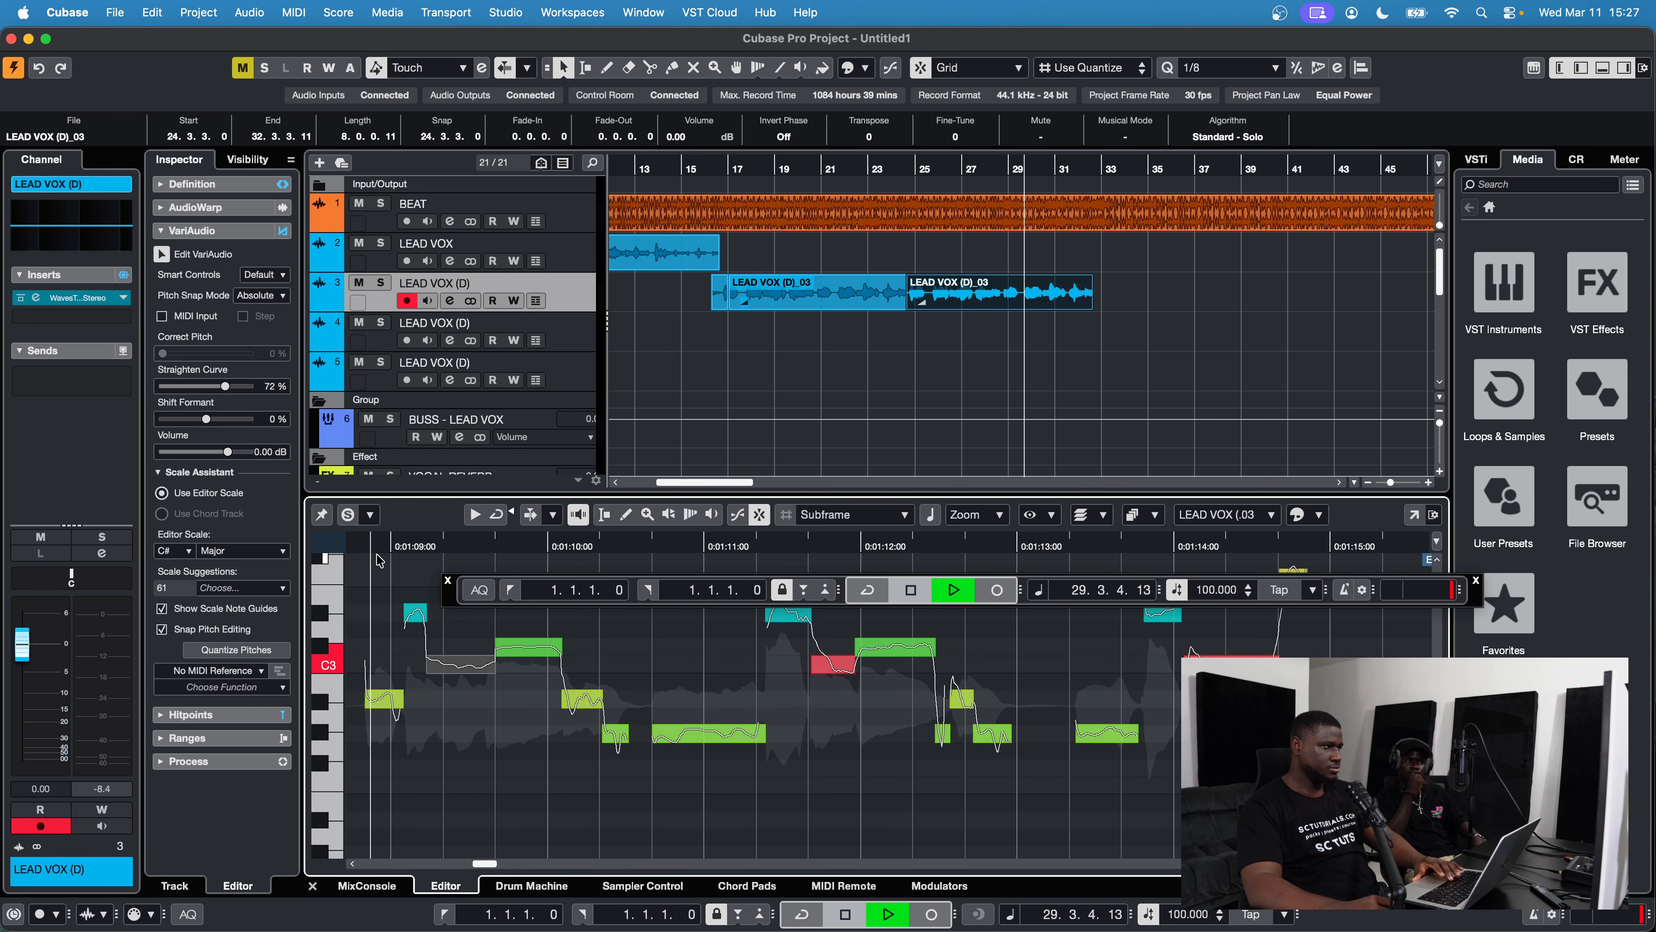
key(space)
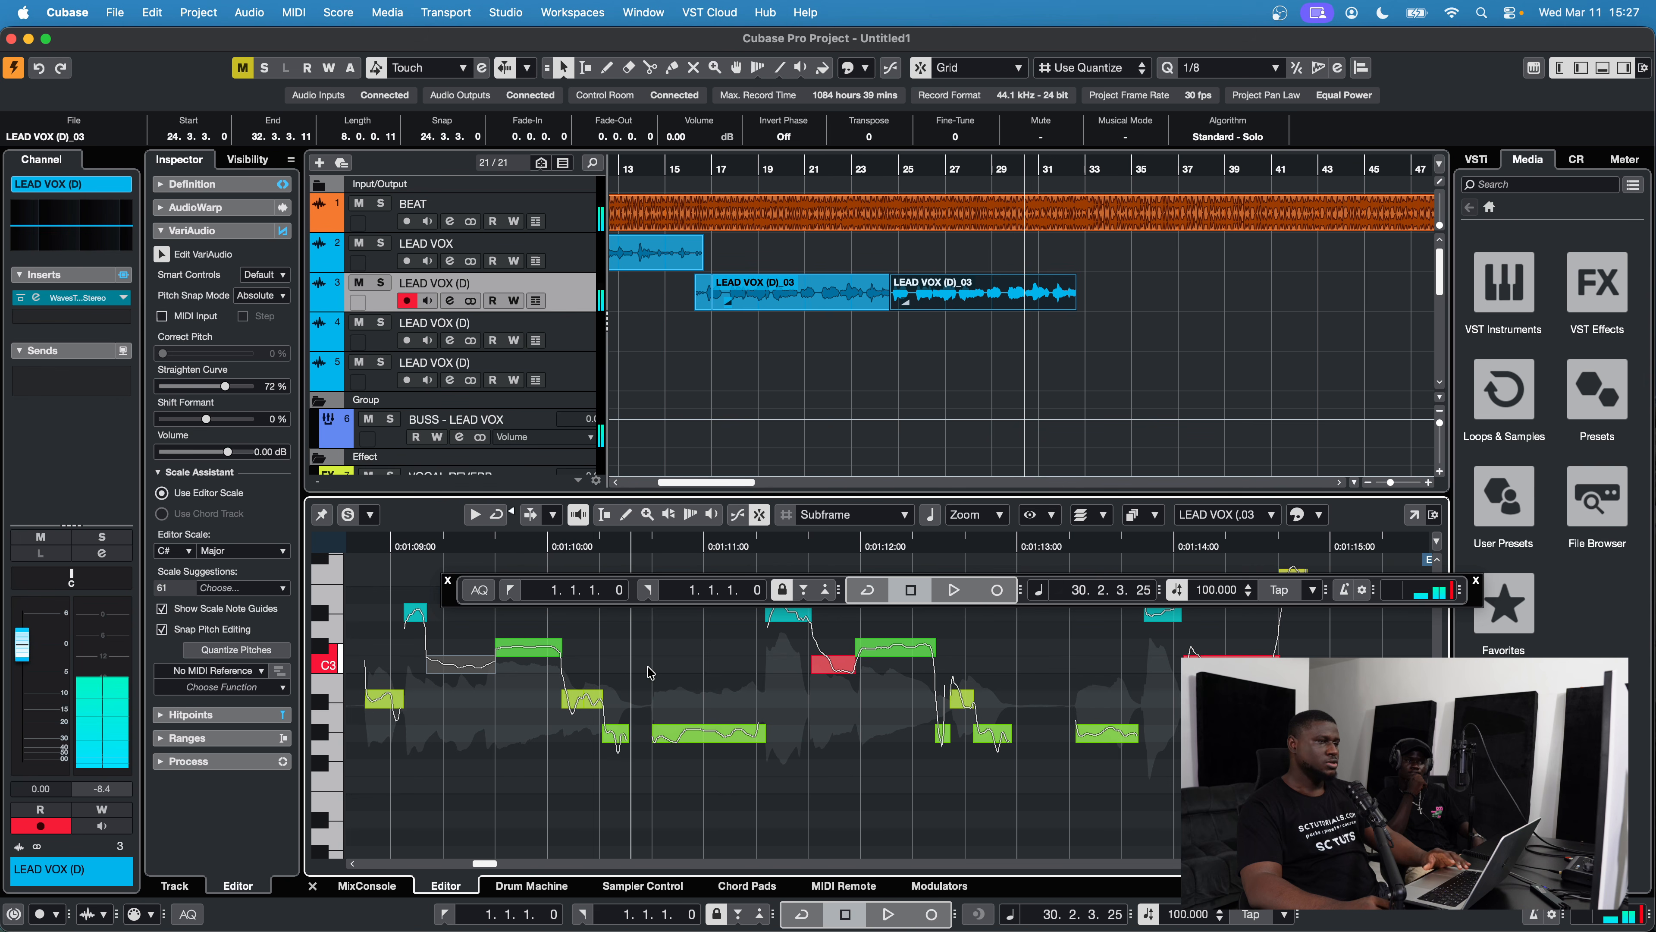
scroll(755, 688, left, 5)
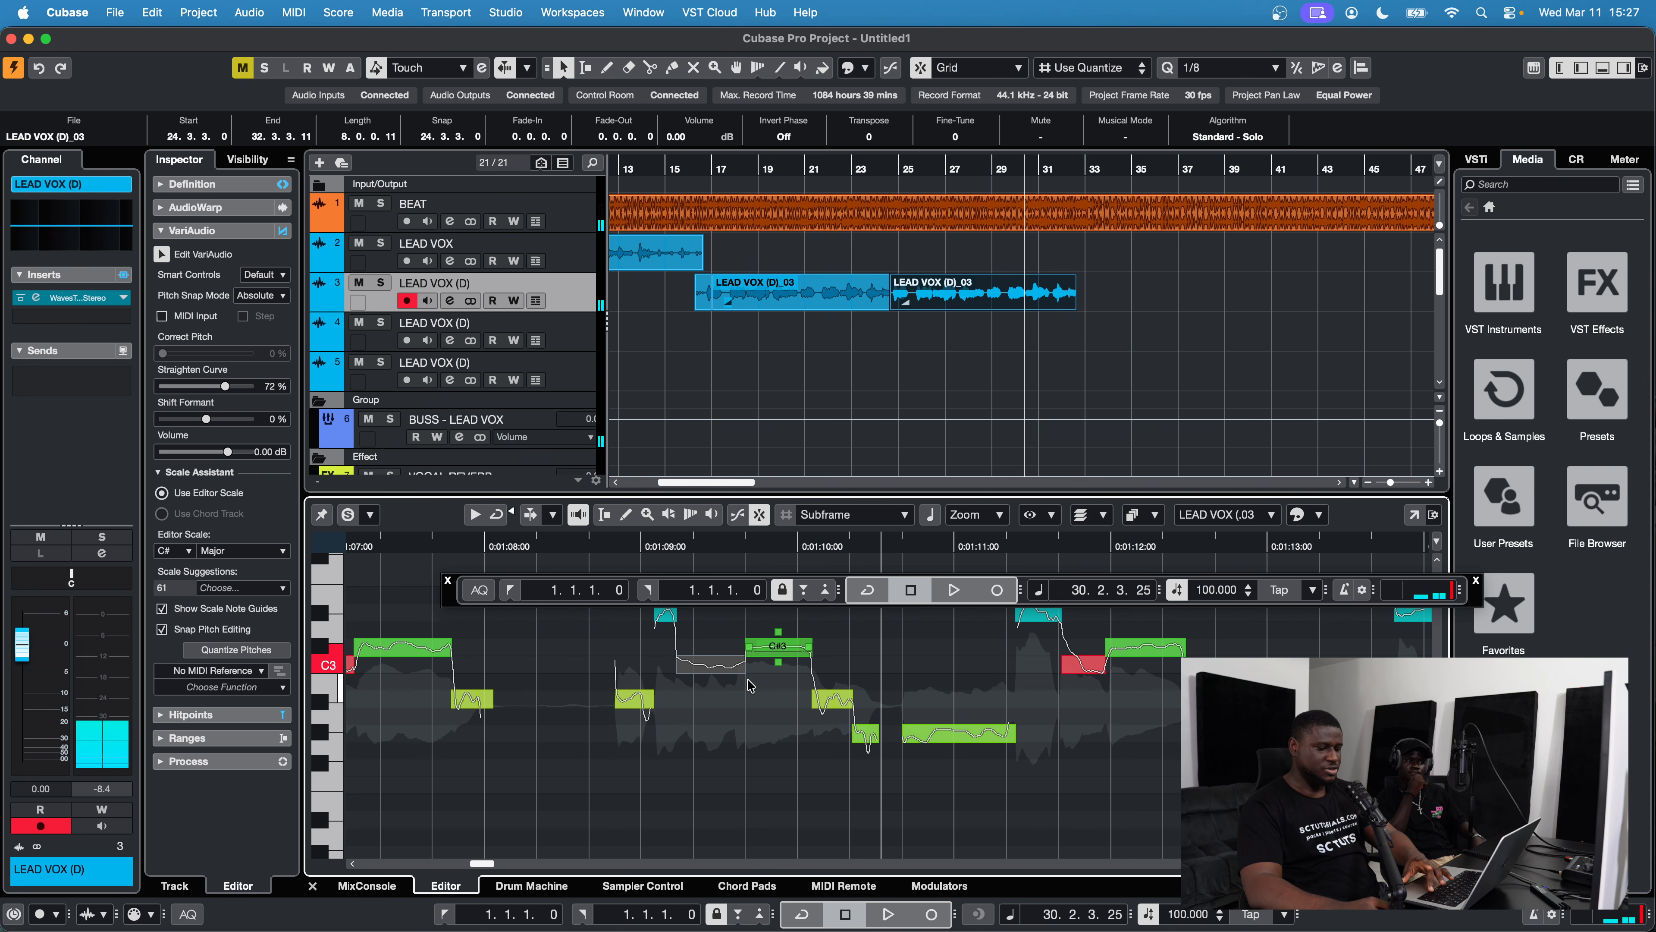
Try the first part of the split note at C#3 while playing the phrase, and lower it back to C3.
key(Up)
click(639, 547)
key(space)
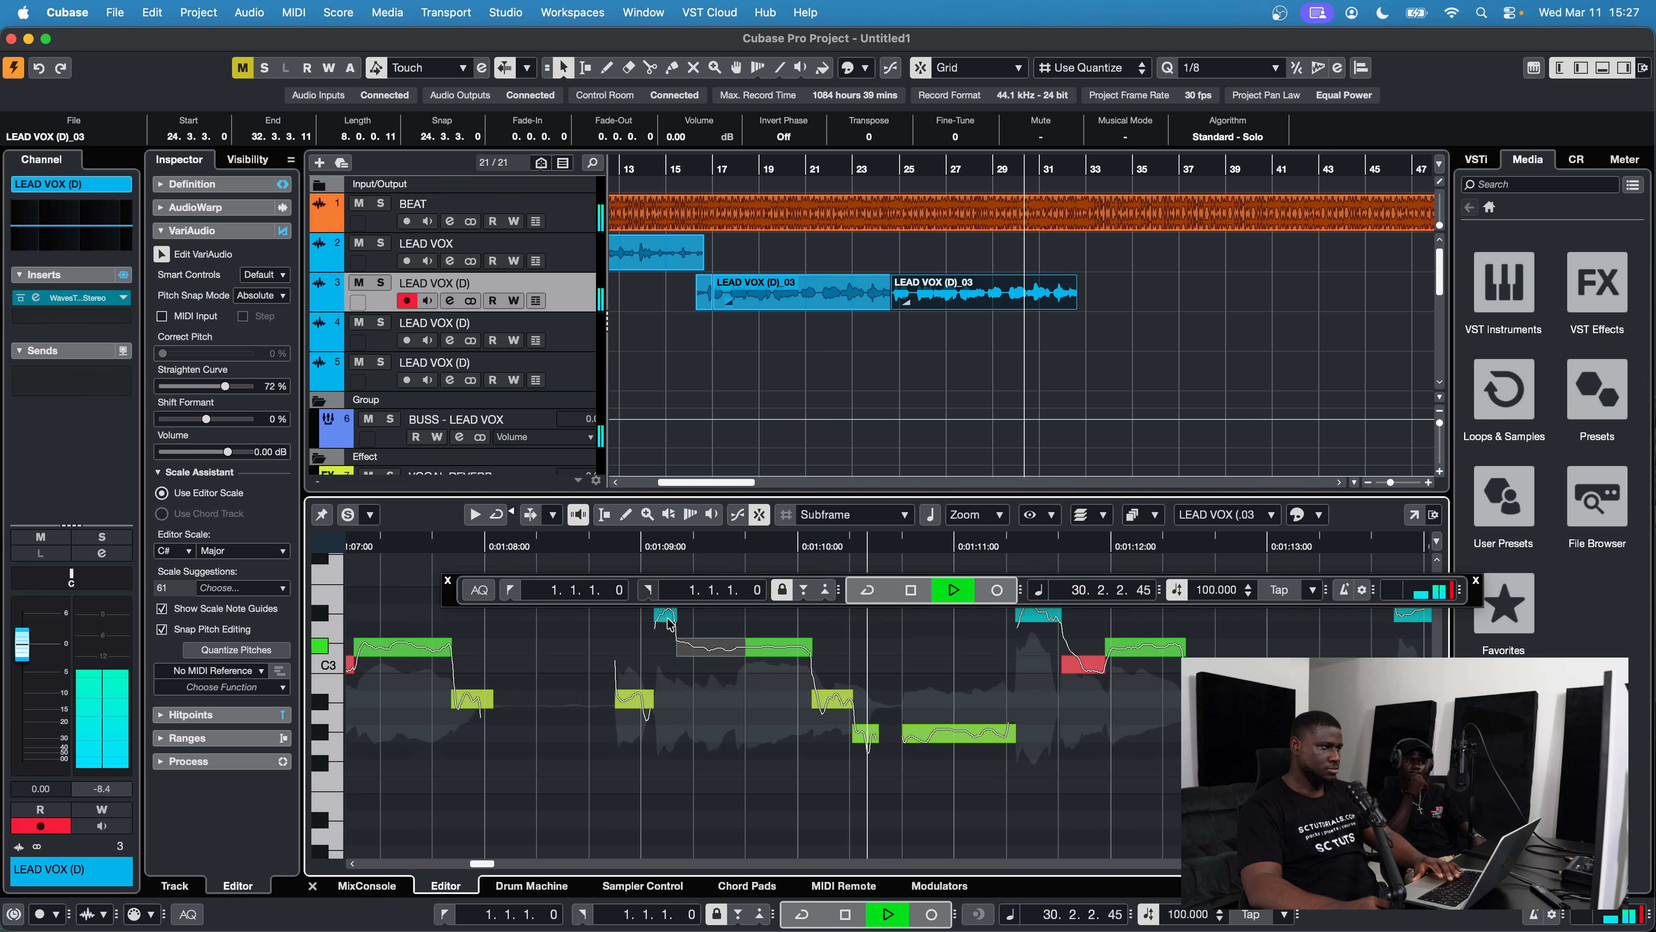
key(space)
key(Down)
scroll(717, 667, down, 10)
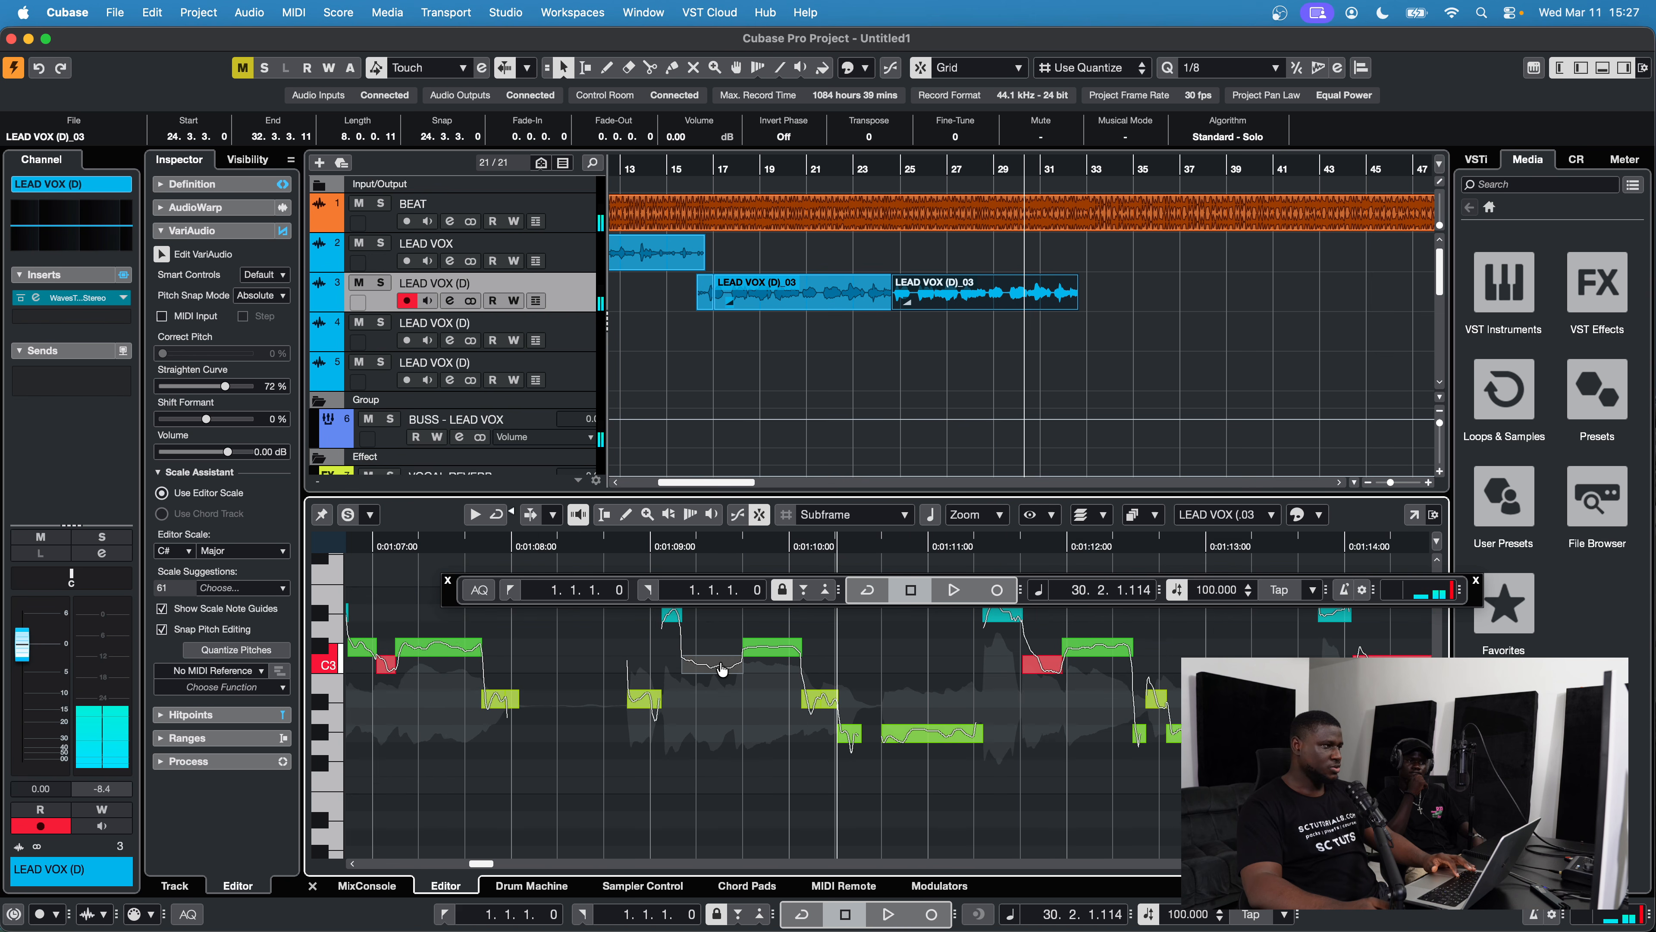